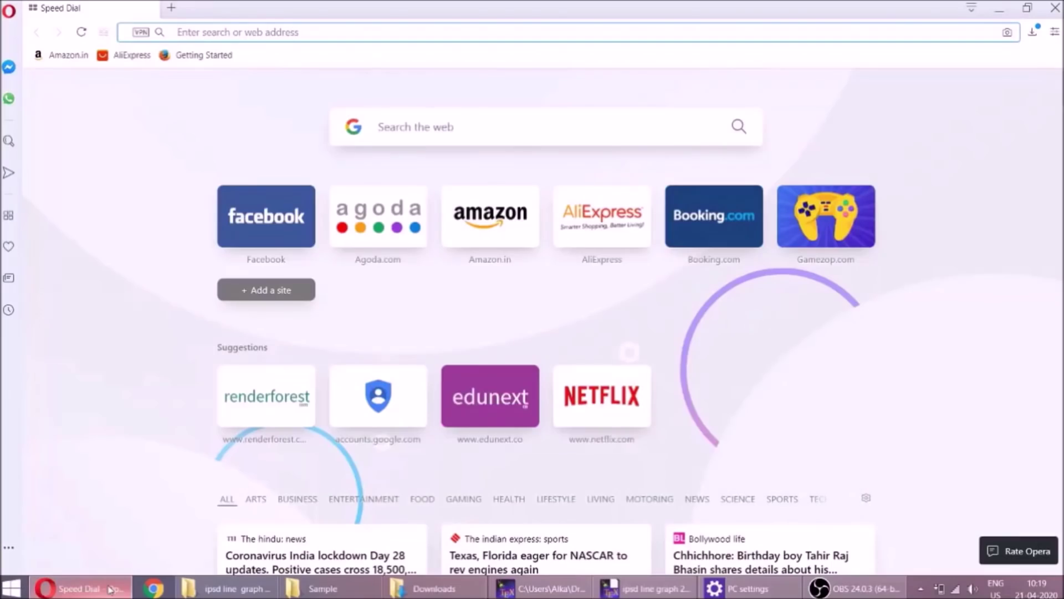
Load edunext.co and view the Lite, Premium, Enterprise and Performance plans priced for 50 monthly users
text(edu)
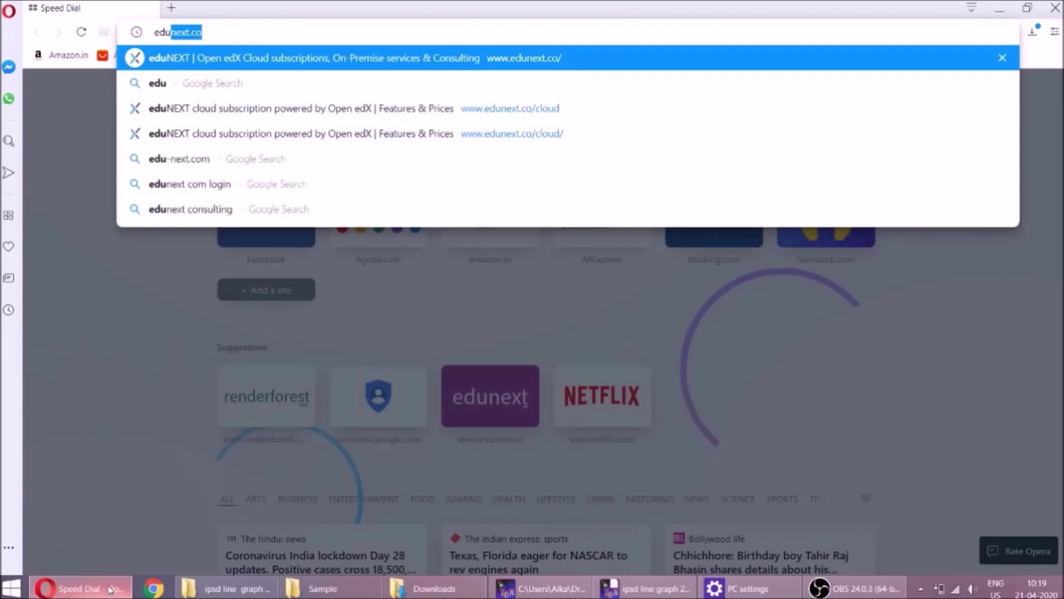
text(next.co)
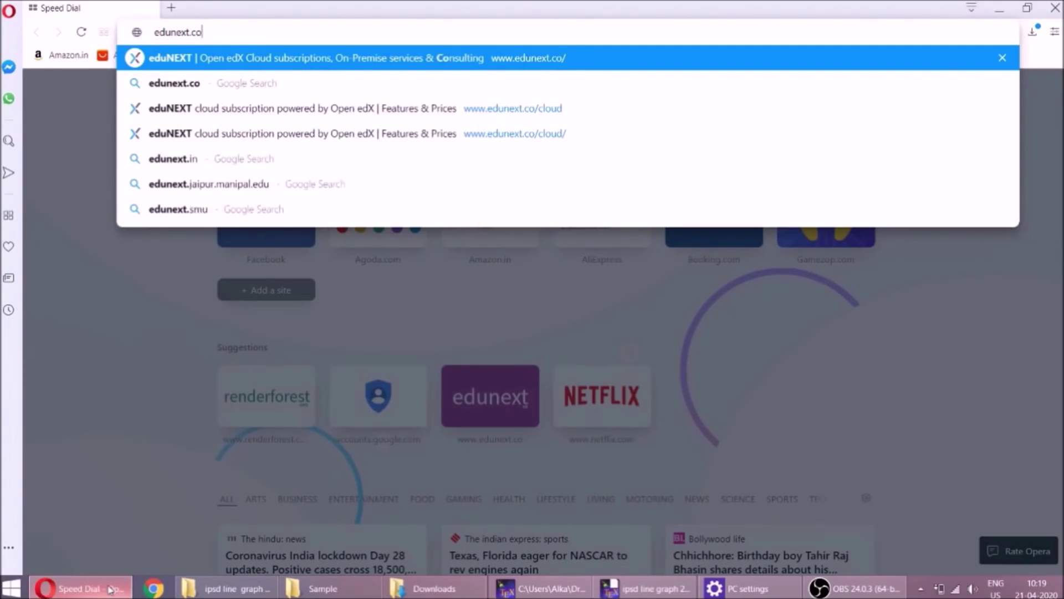
key(Return)
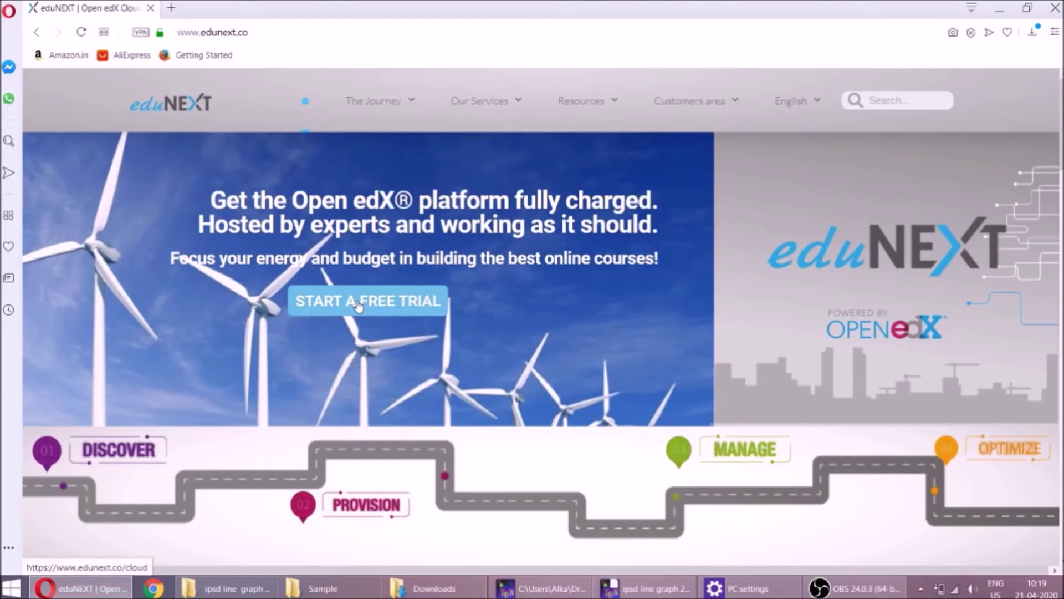
click(357, 306)
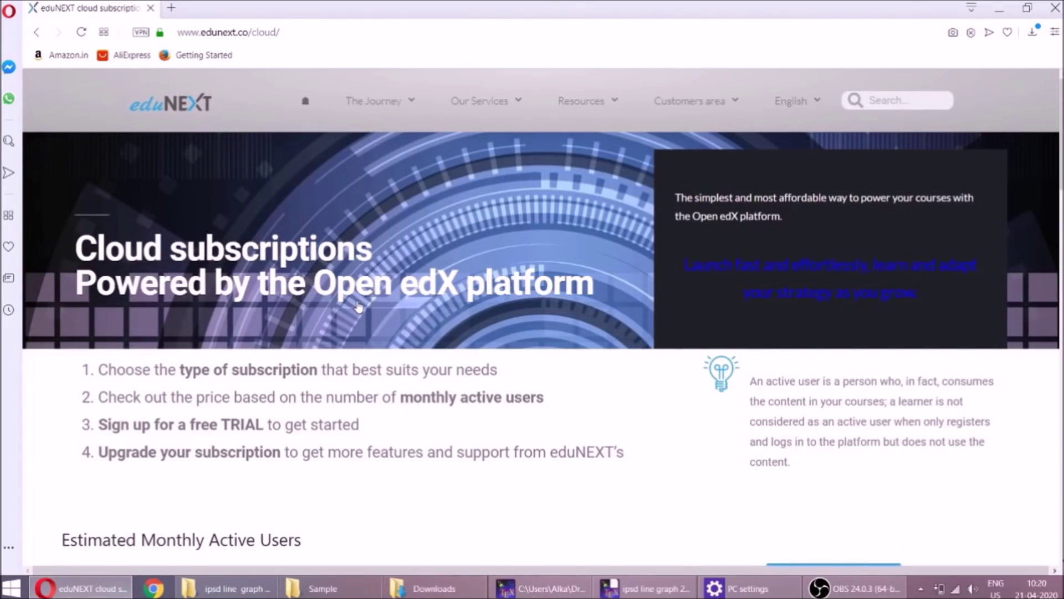
scroll(358, 306, down, 6)
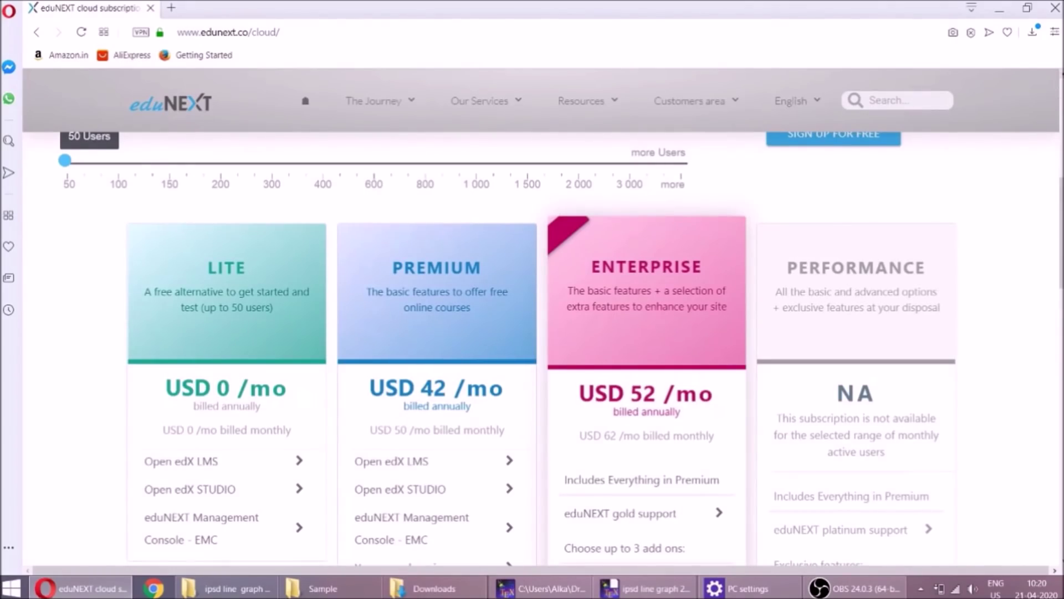
scroll(878, 172, up, 1)
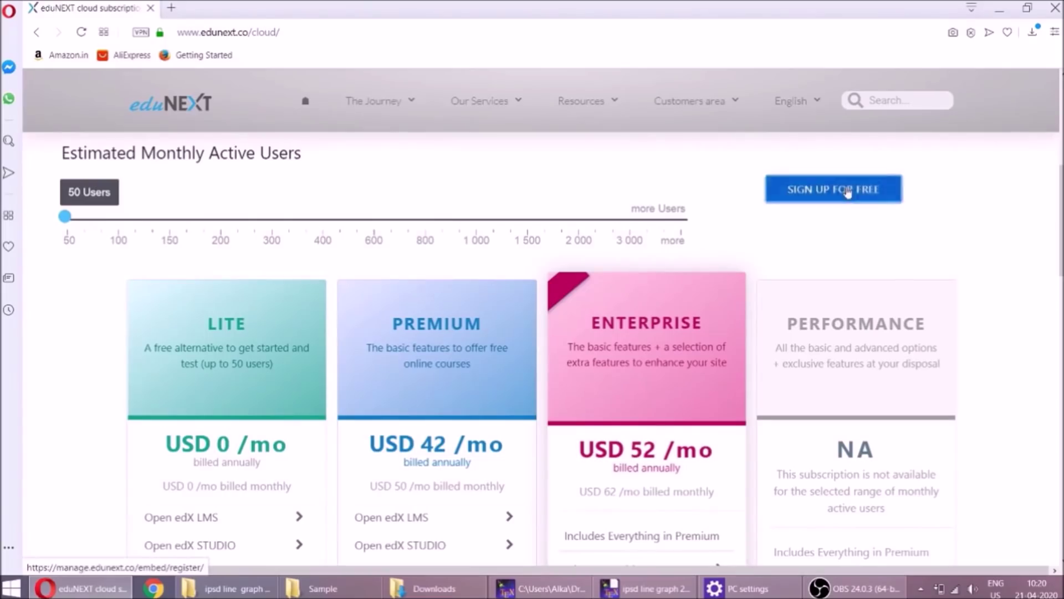
Start the free sign-up with 'To deliver online courses powered by open edX' as the primary goal
click(848, 192)
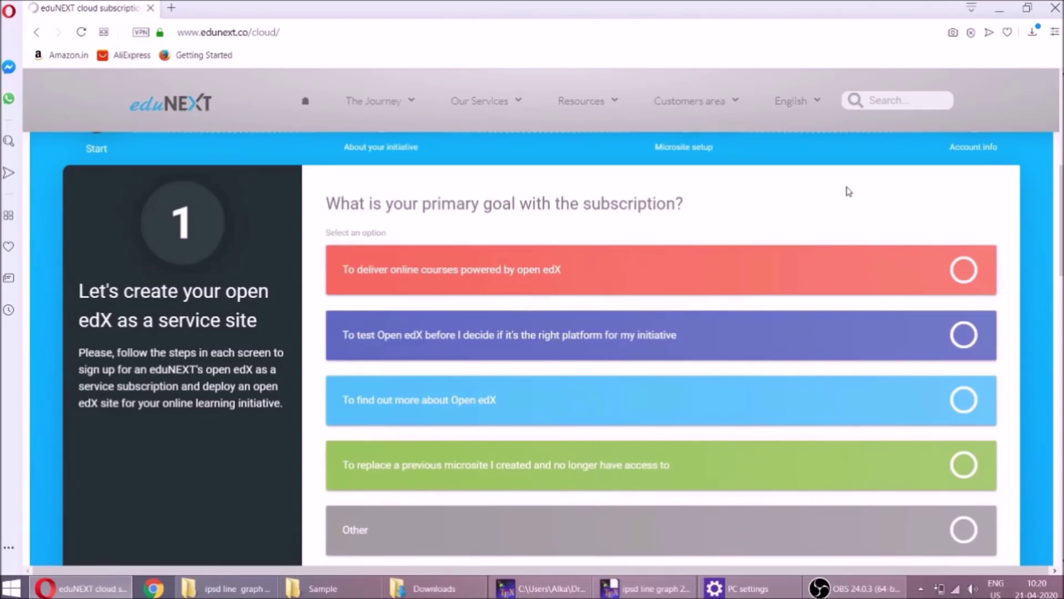
click(964, 270)
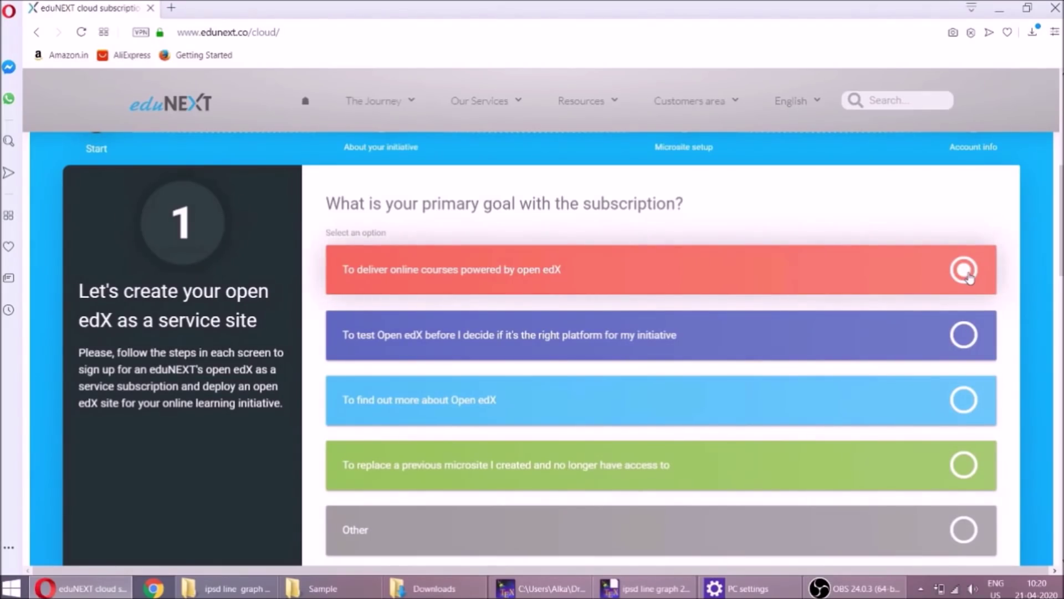
scroll(968, 277, down, 8)
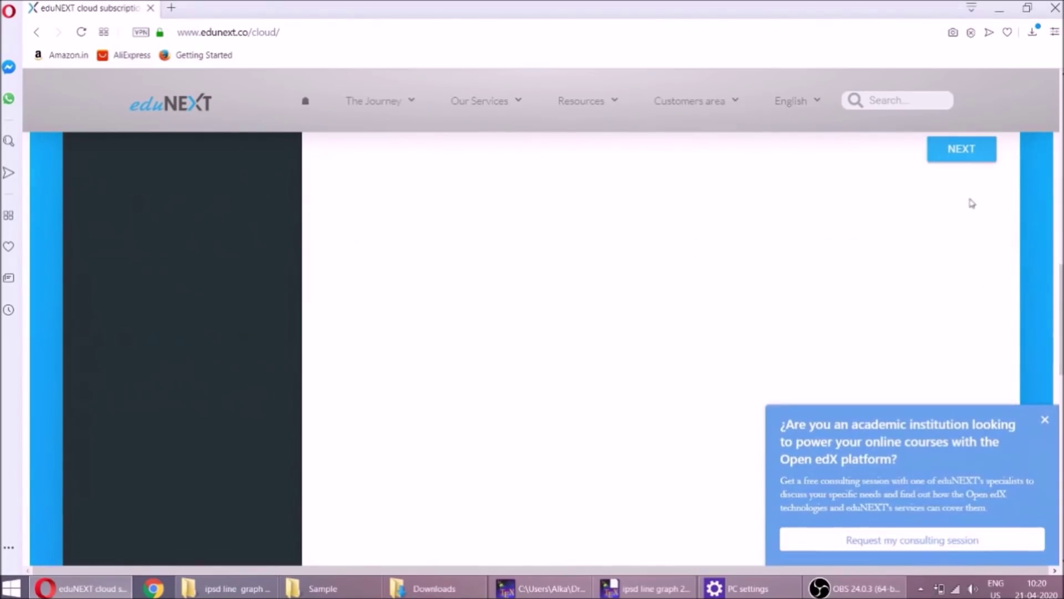
click(961, 150)
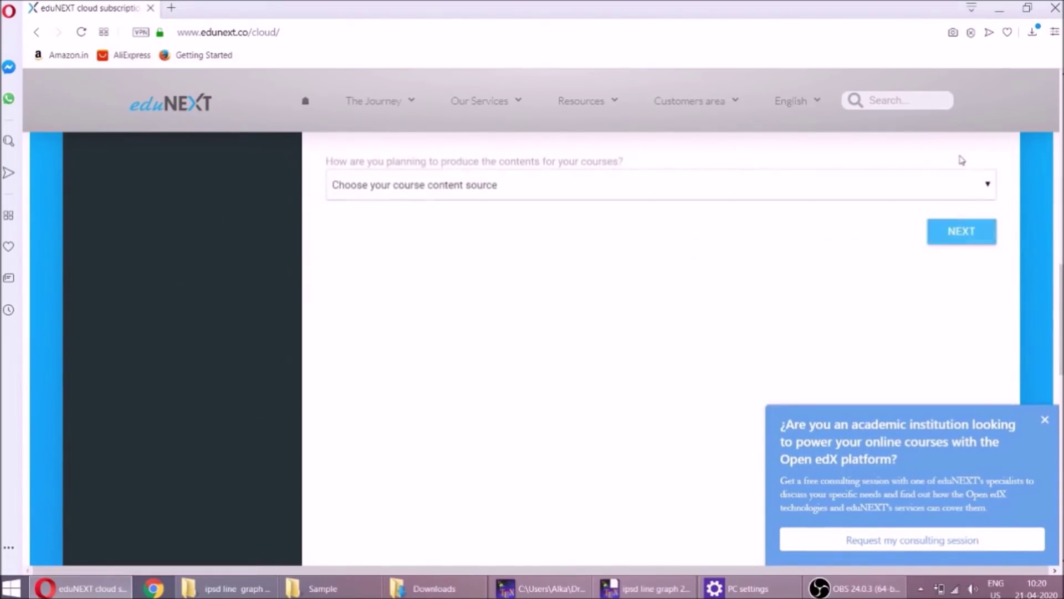
scroll(961, 161, up, 6)
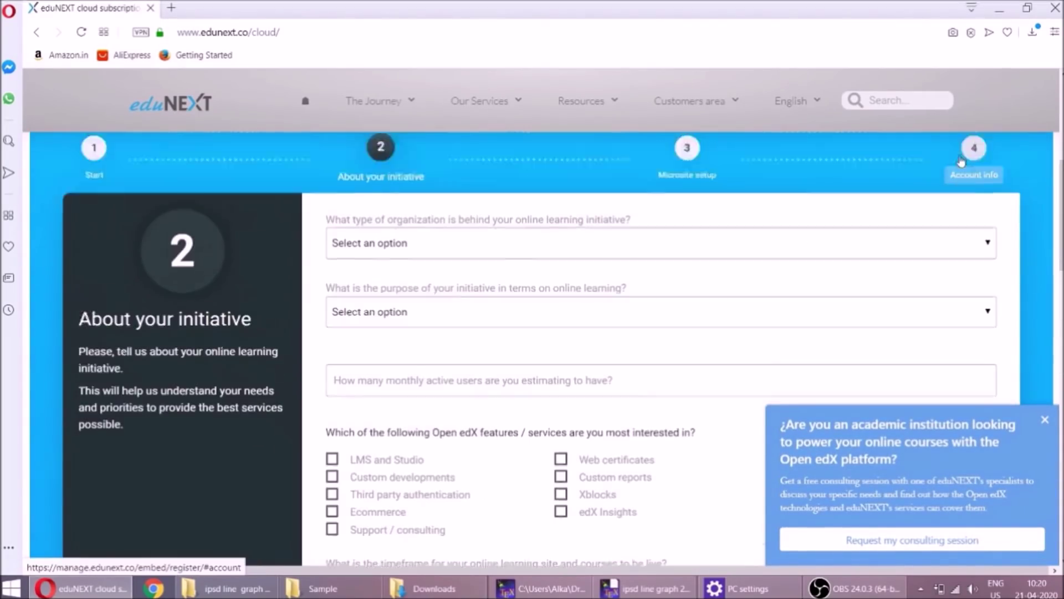
scroll(961, 160, down, 4)
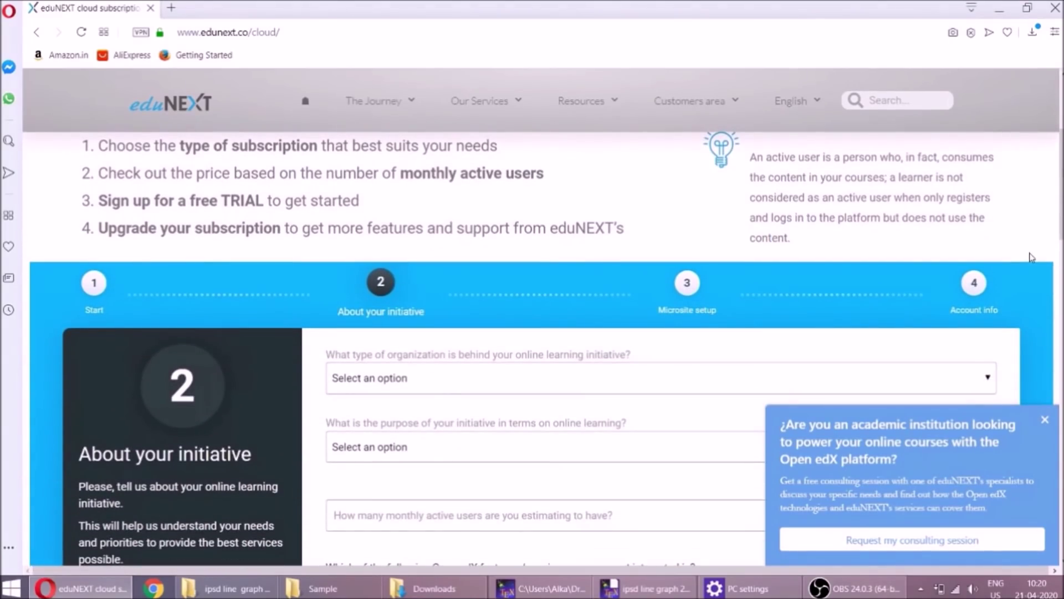
Dismiss the consulting offer and describe an Individual initiative, purpose Other, expecting 100 monthly users
click(1045, 420)
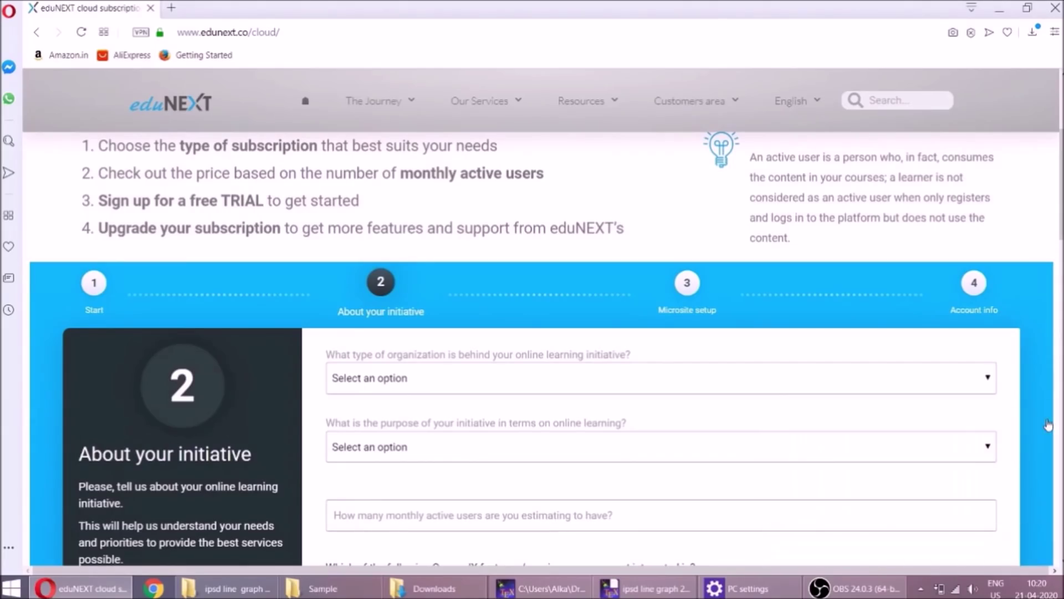
click(637, 382)
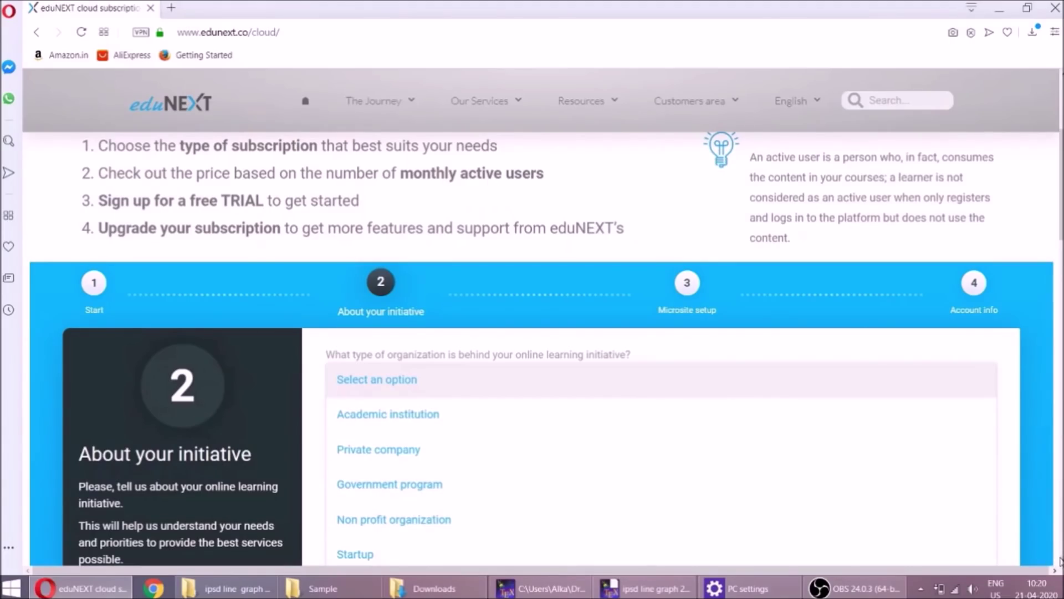
scroll(1060, 560, down, 1)
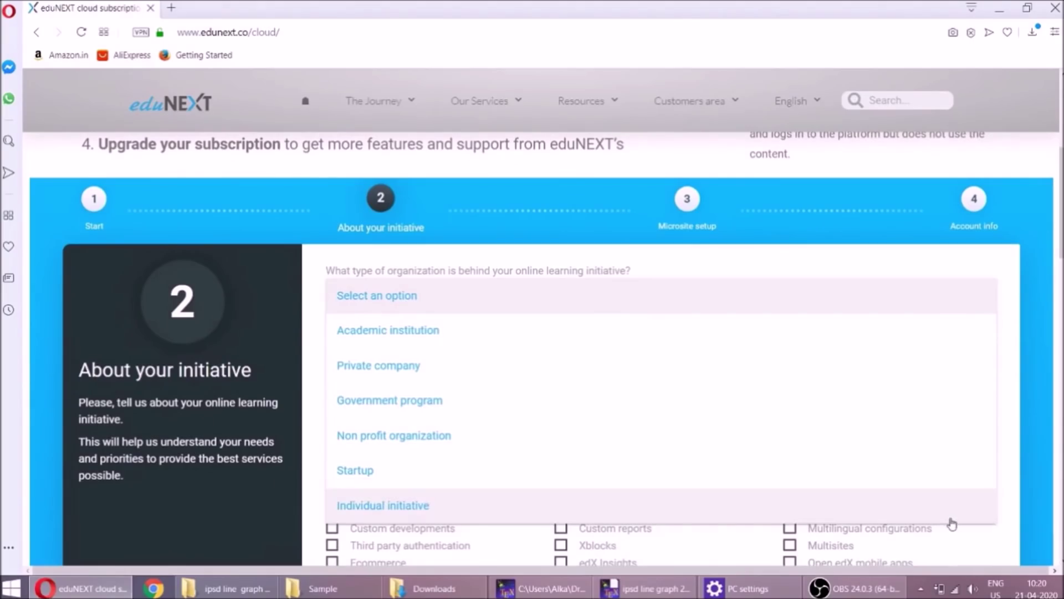
click(951, 519)
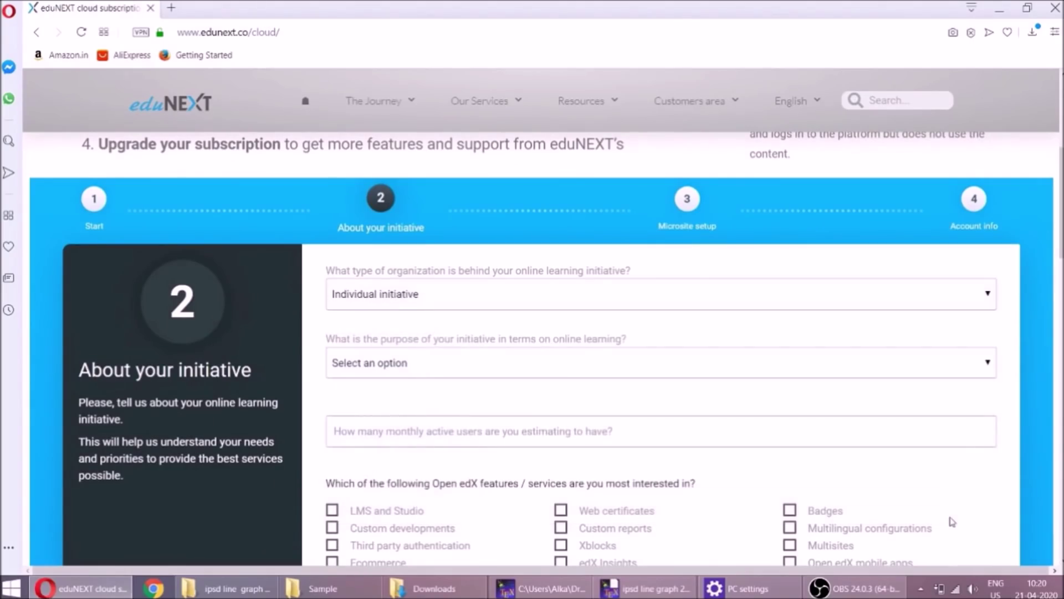
click(694, 362)
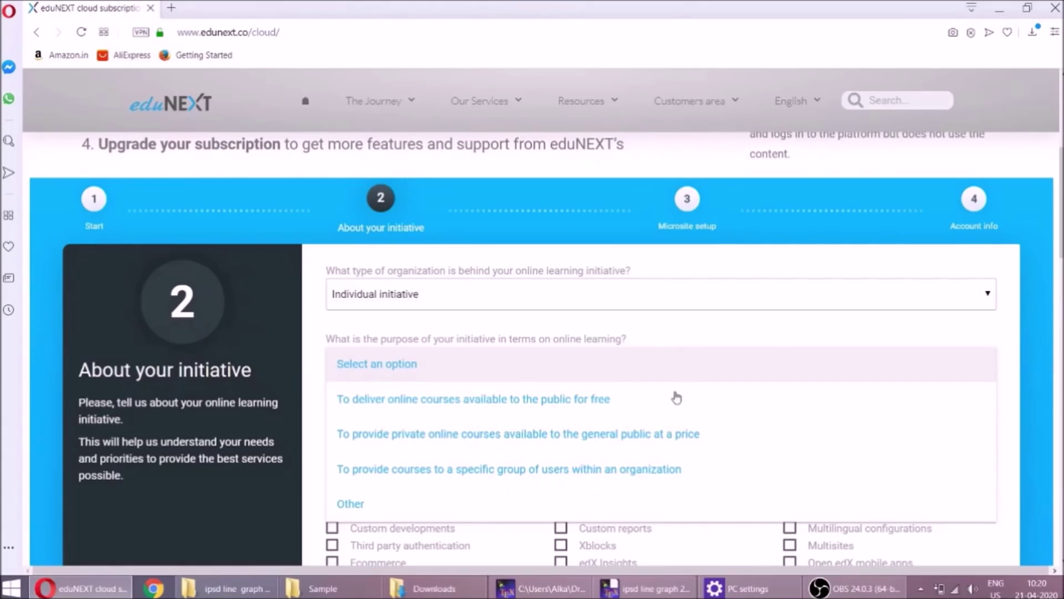
click(618, 511)
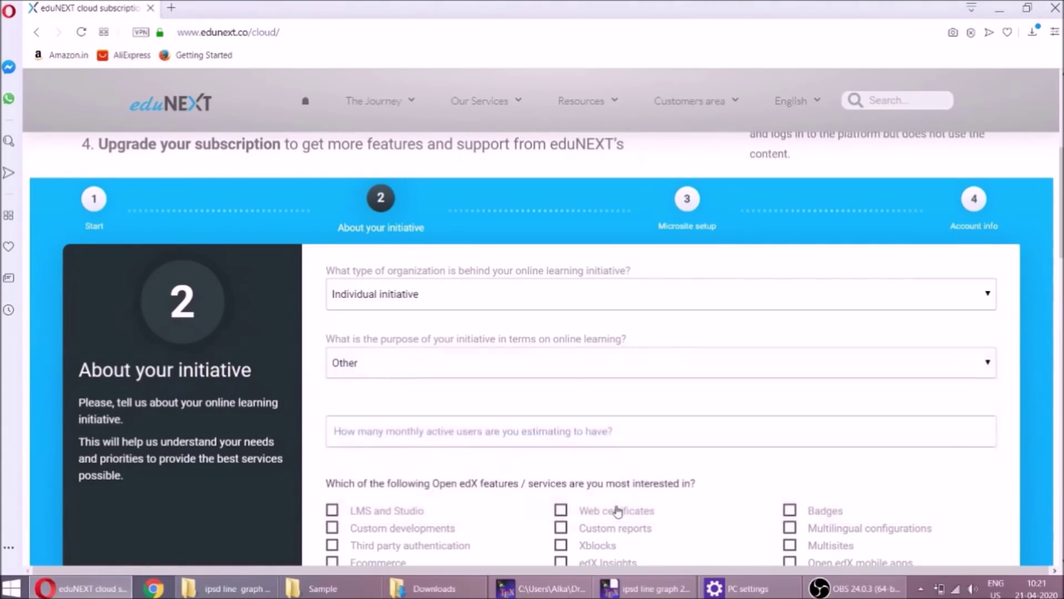
click(662, 432)
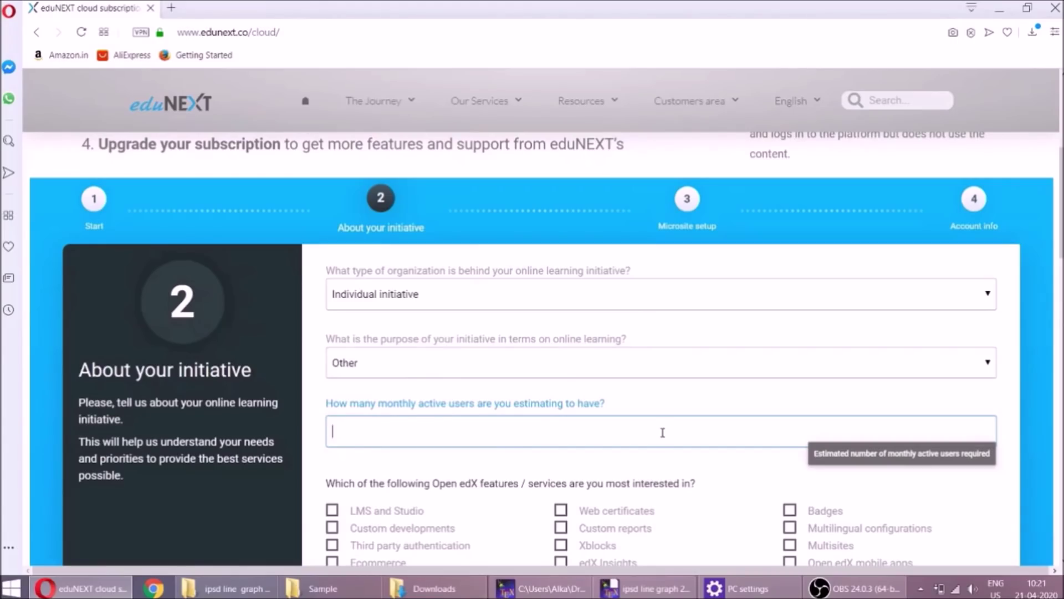
text(100)
Select LMS and Studio, launch As soon as possible, and self-developed course content, then advance
click(333, 510)
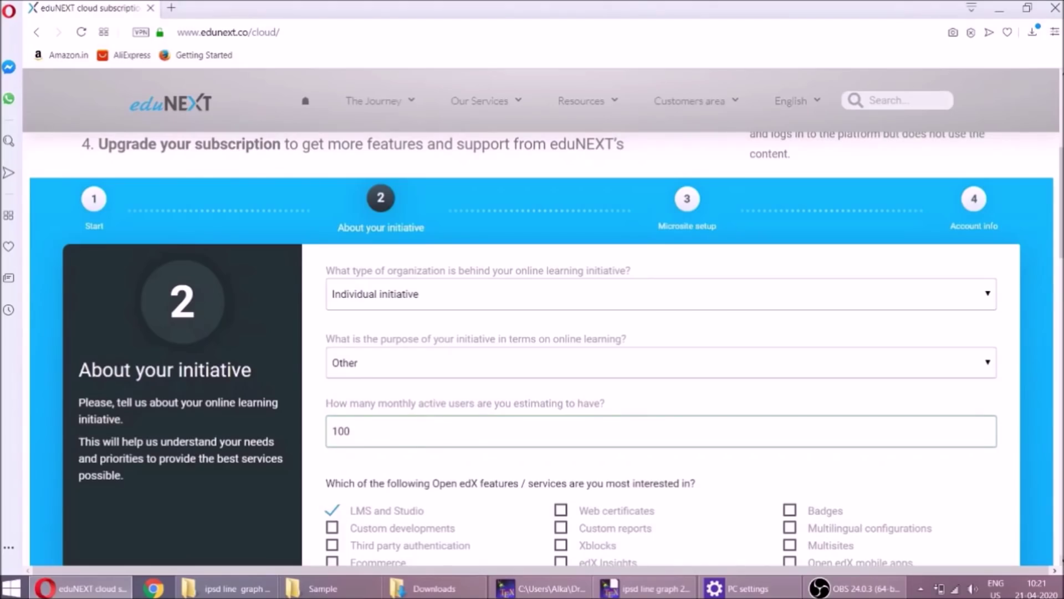
scroll(1051, 563, down, 2)
scroll(852, 500, down, 1)
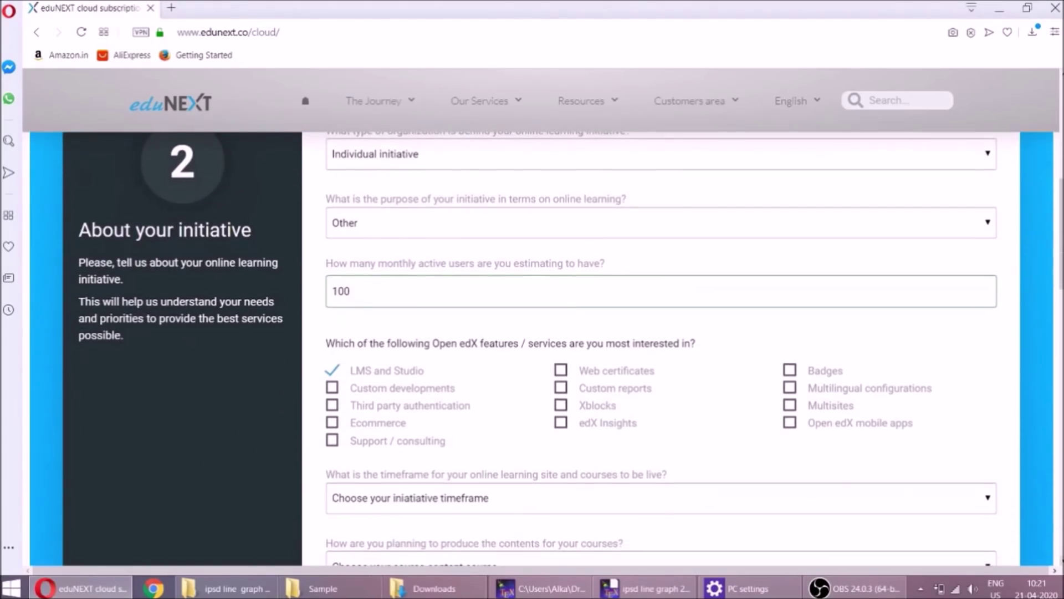
click(830, 502)
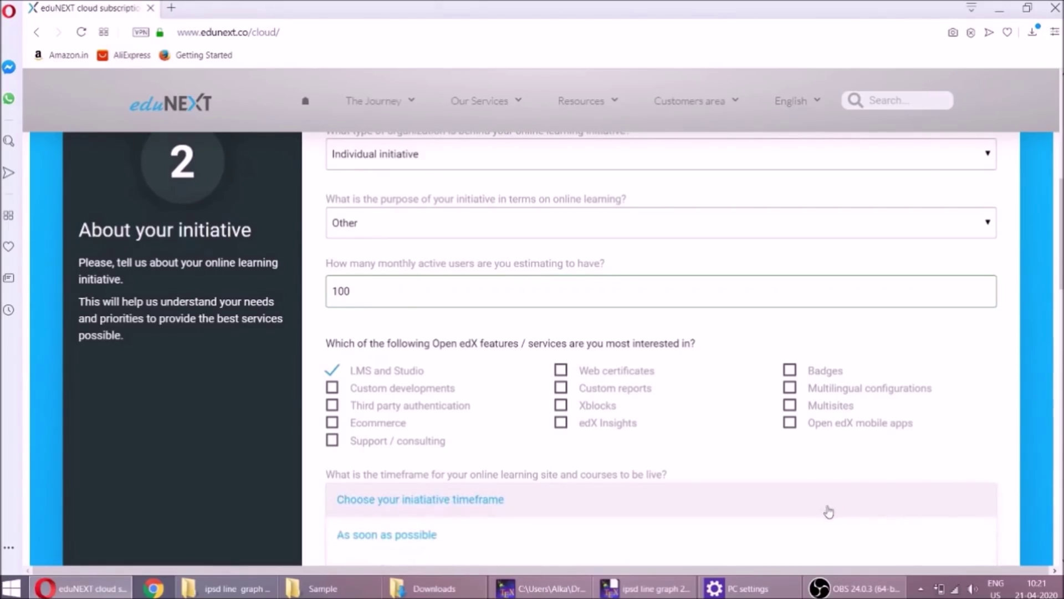
click(830, 532)
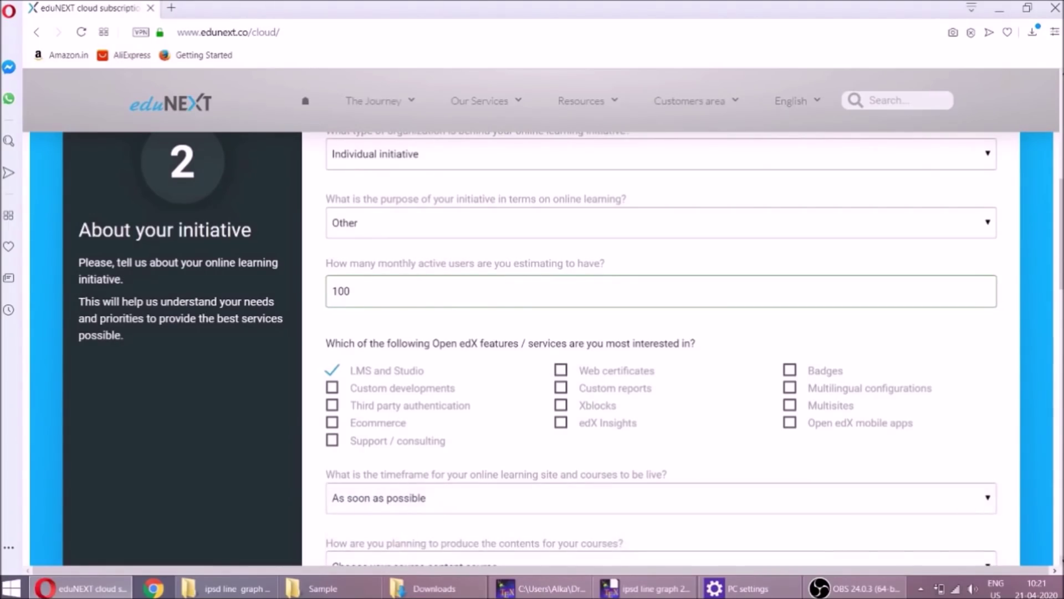
scroll(844, 485, down, 2)
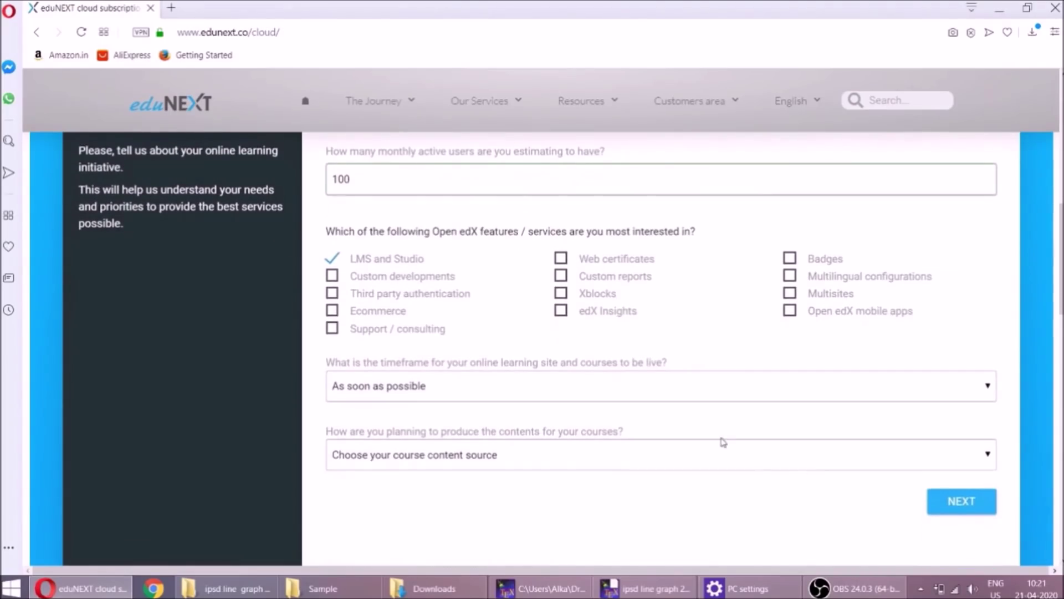
click(726, 458)
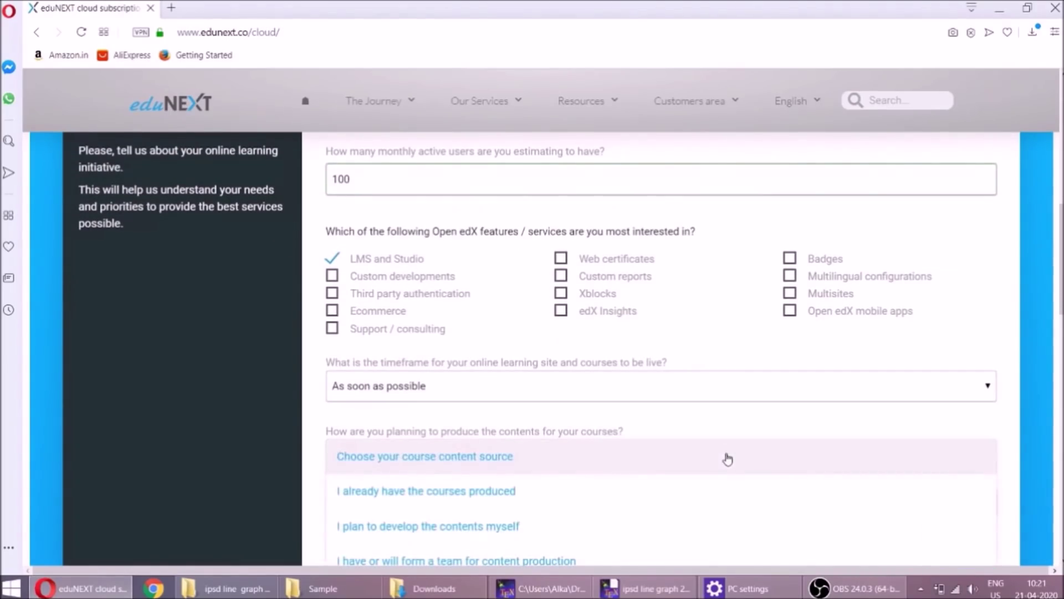
click(718, 513)
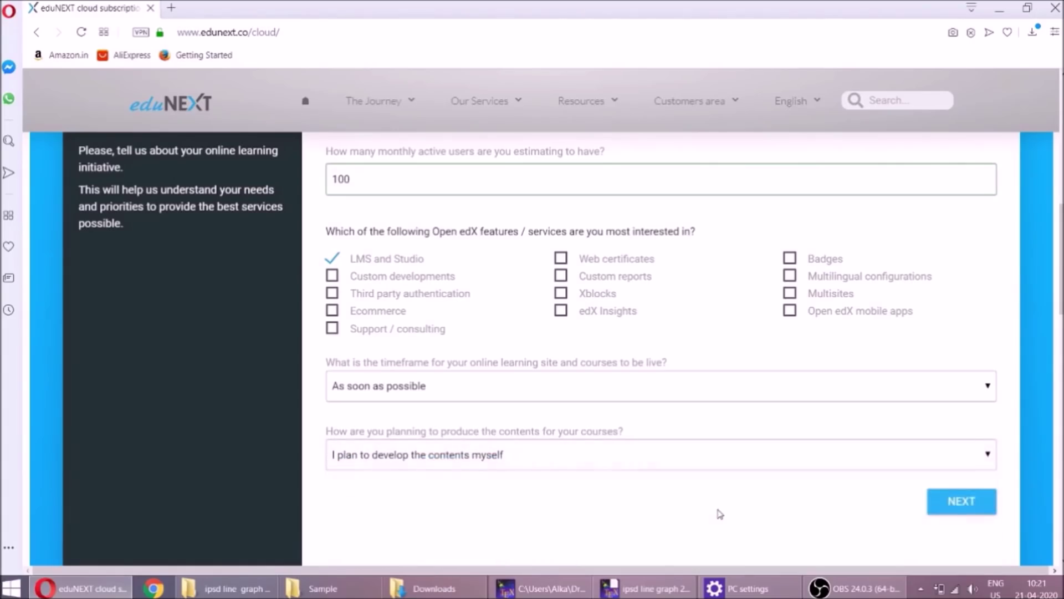
click(958, 502)
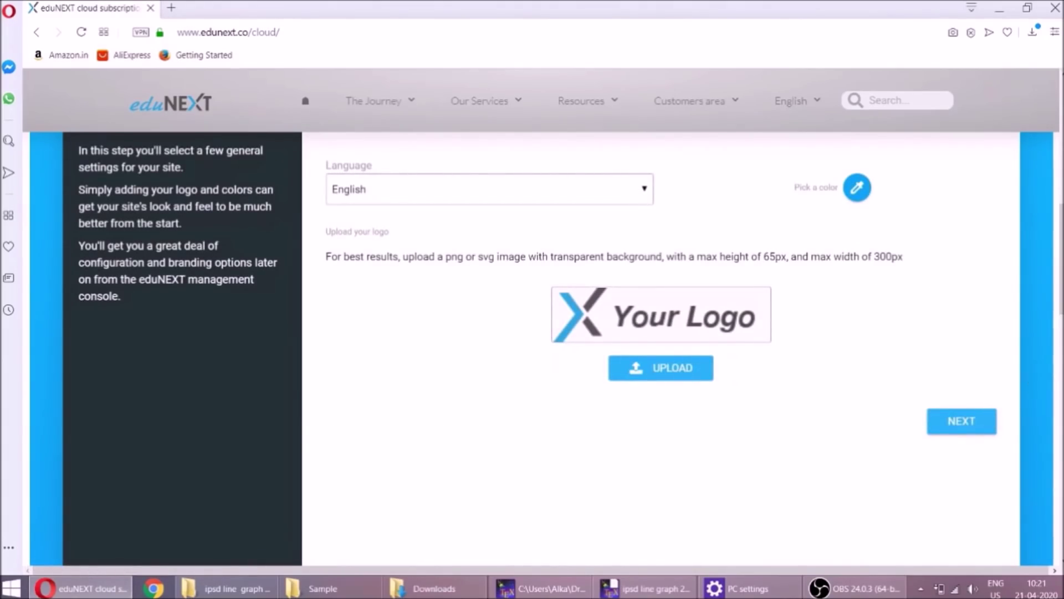
Enter MATHSLEARNING as the initiative name
scroll(876, 199, up, 4)
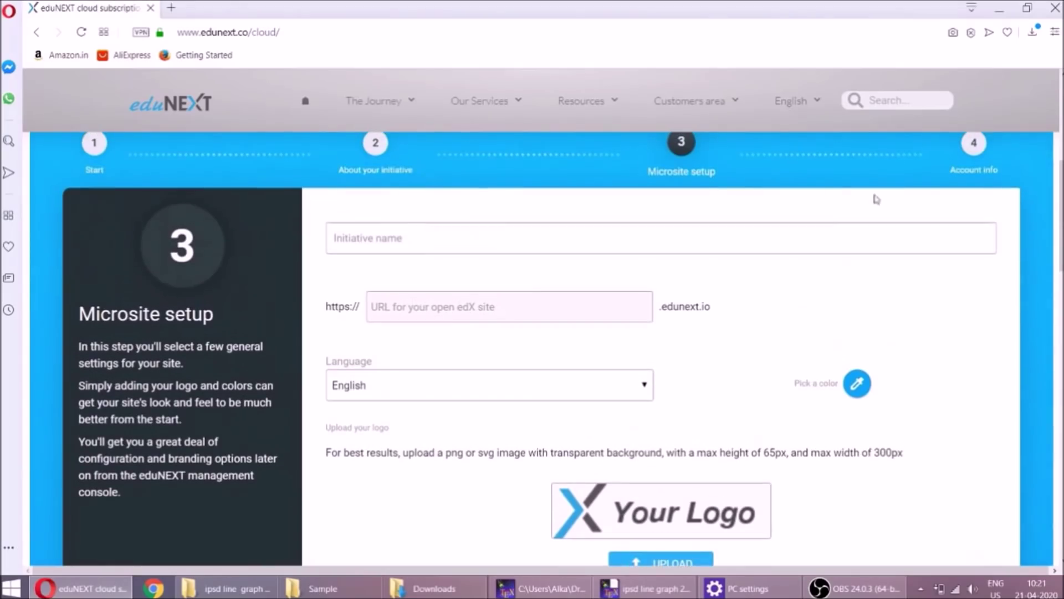
click(820, 243)
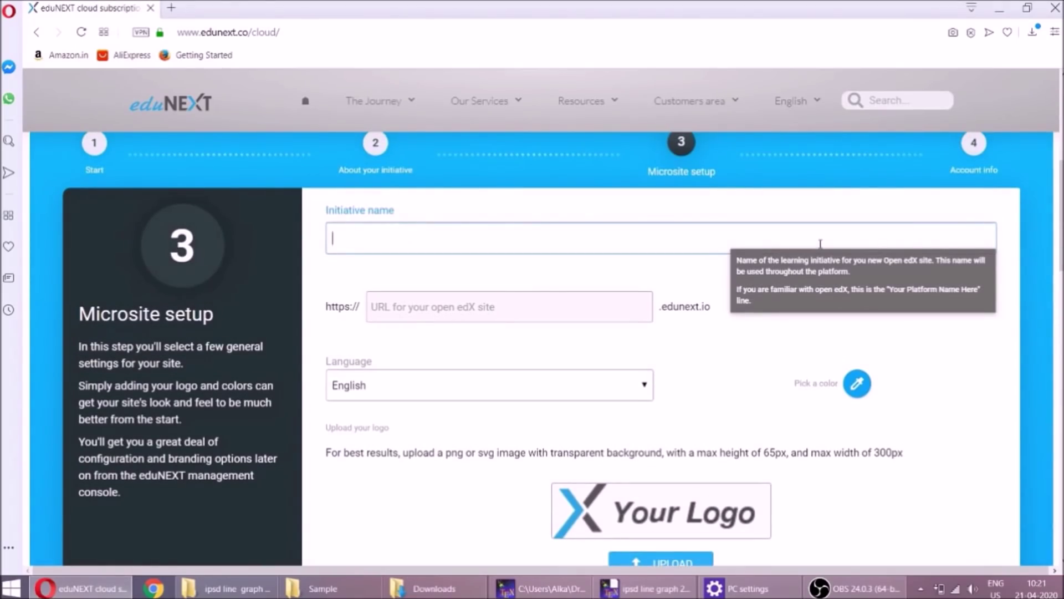
text(MATHSLEARNING)
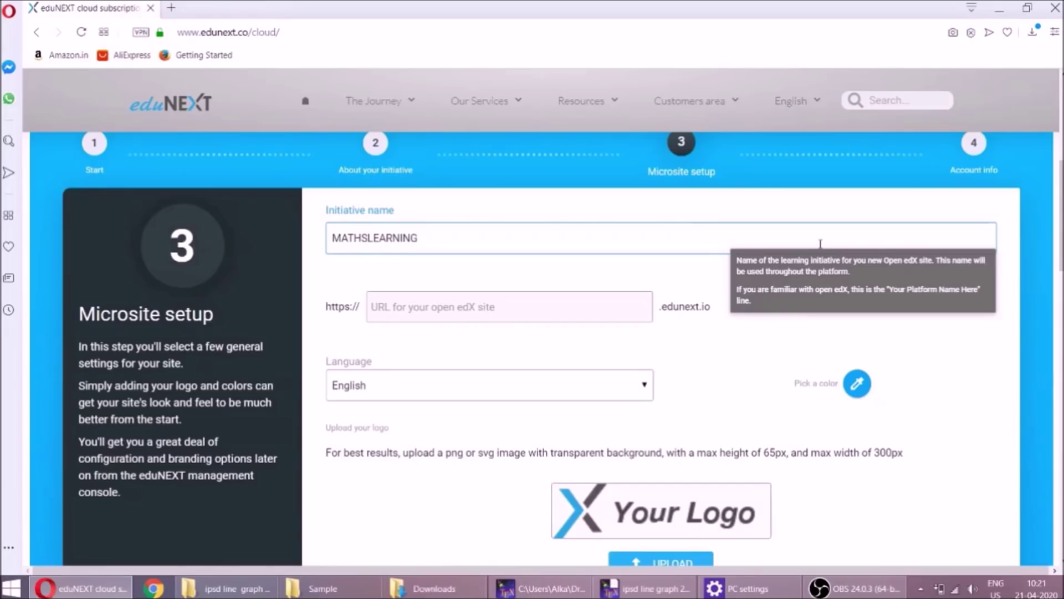
Try mathslearning as the site address, then switch to the available mathsonlinelearning.edunext.io
key(ctrl+a)
key(Tab)
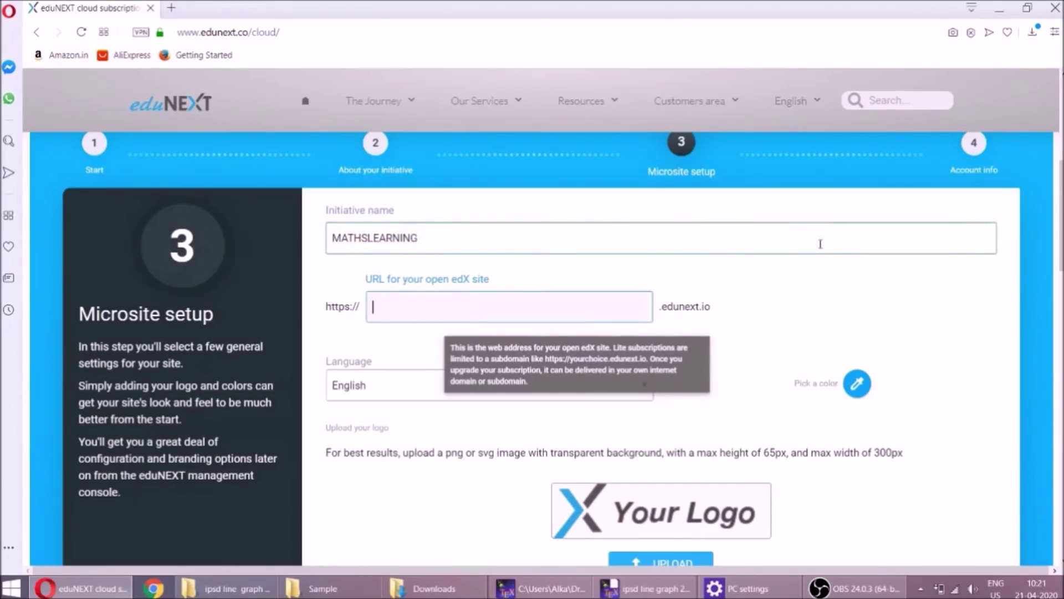
text(mathslearning)
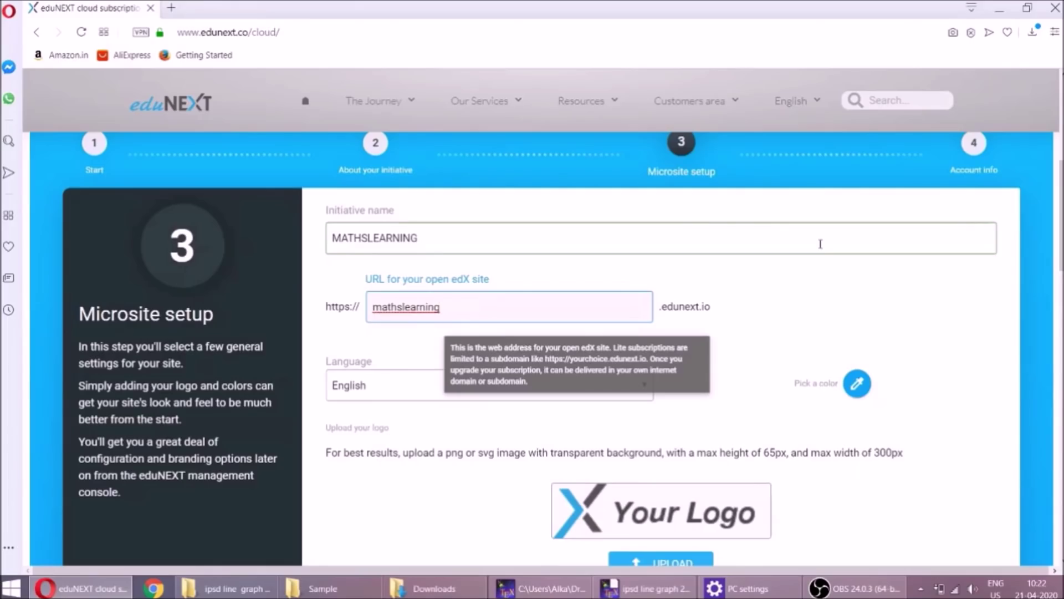
click(827, 340)
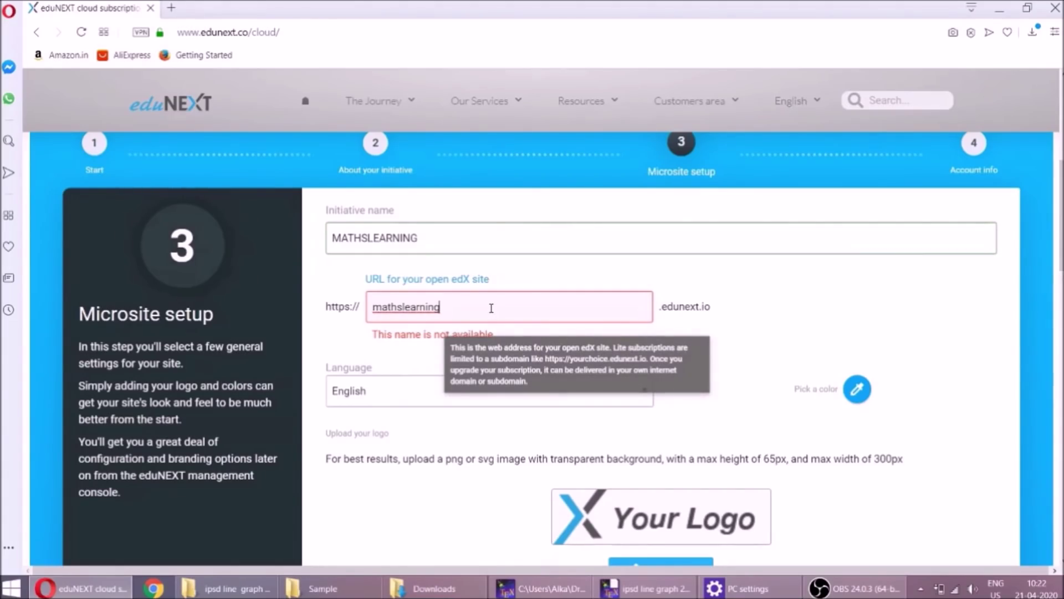
key(BackSpace)
key(BackSpace)
key(BackSpace)
key(BackSpace)
text(nlinelearning)
double_click(491, 309)
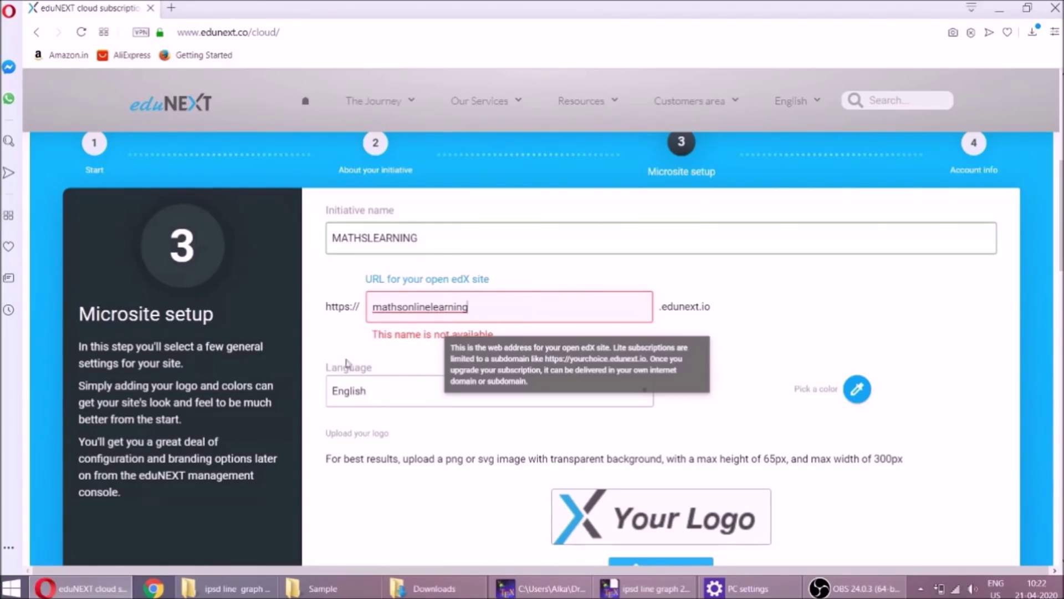
click(320, 339)
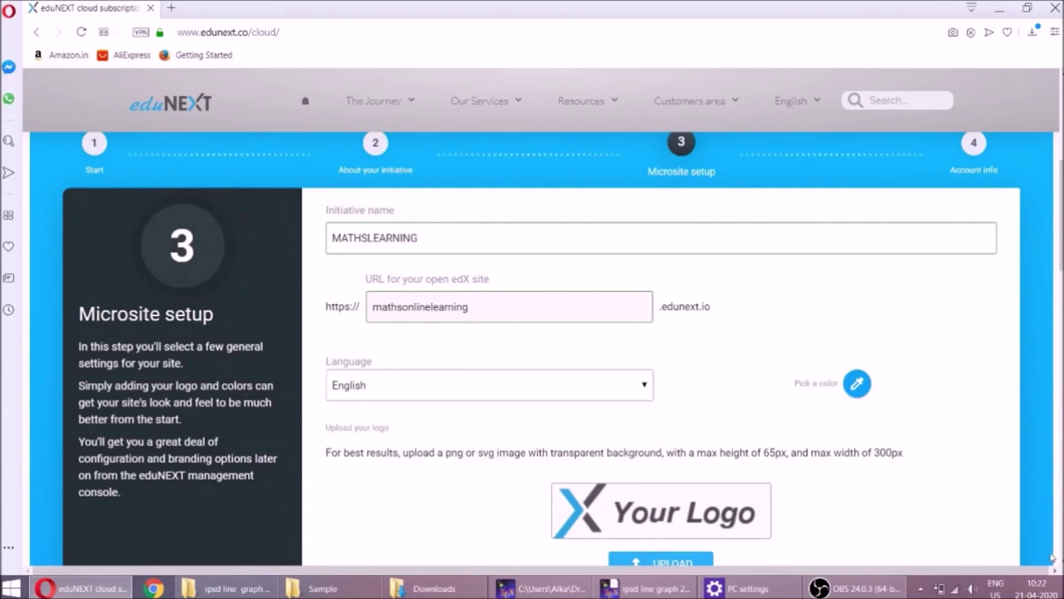
scroll(943, 331, down, 2)
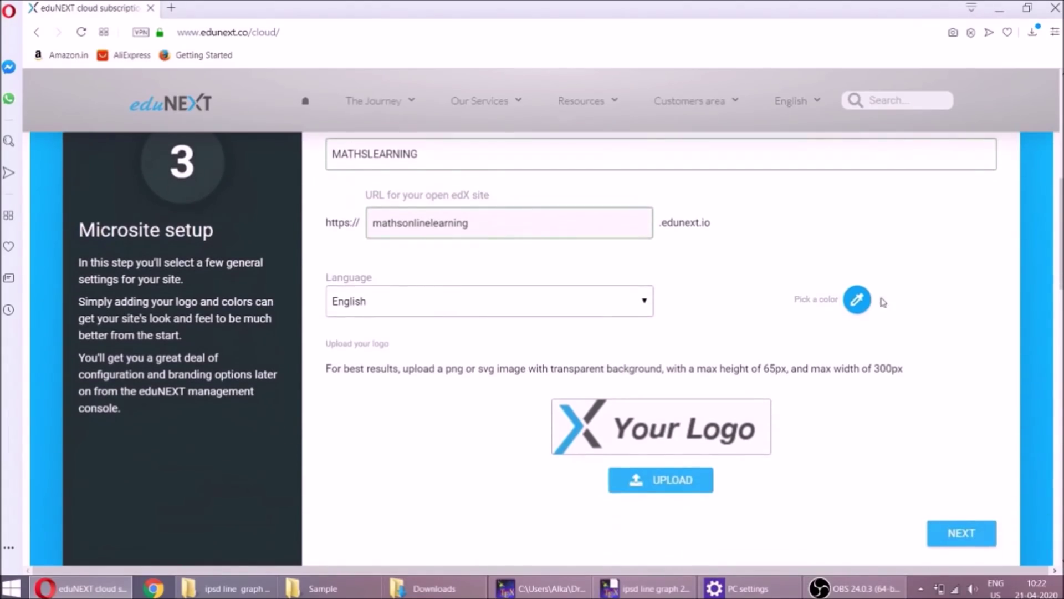
Choose a blue site colour and upload the MATHSLEARNING logo from Downloads, shrunk to fit the frame
click(857, 300)
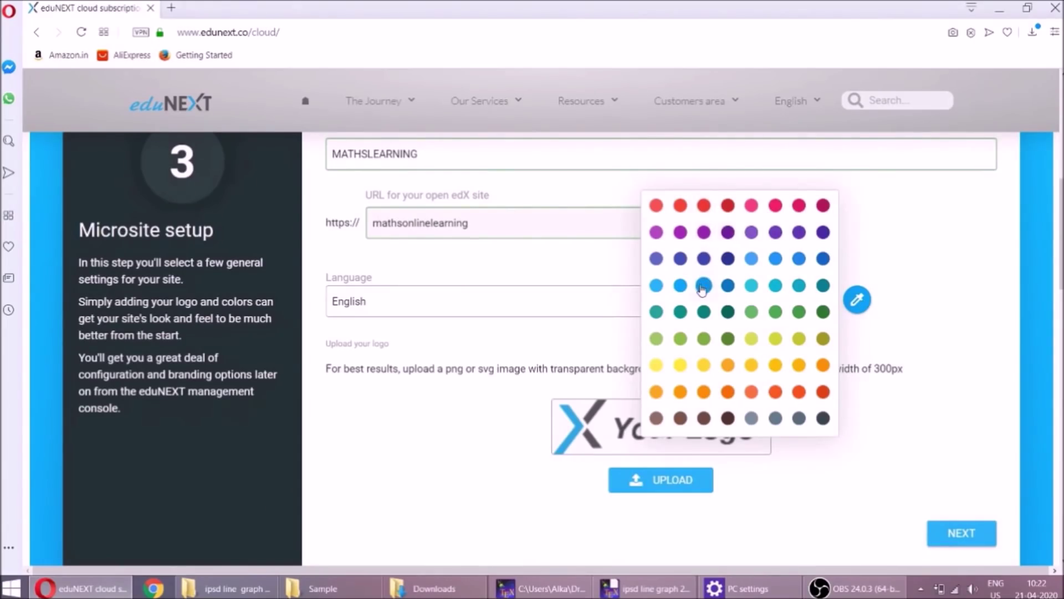
click(702, 287)
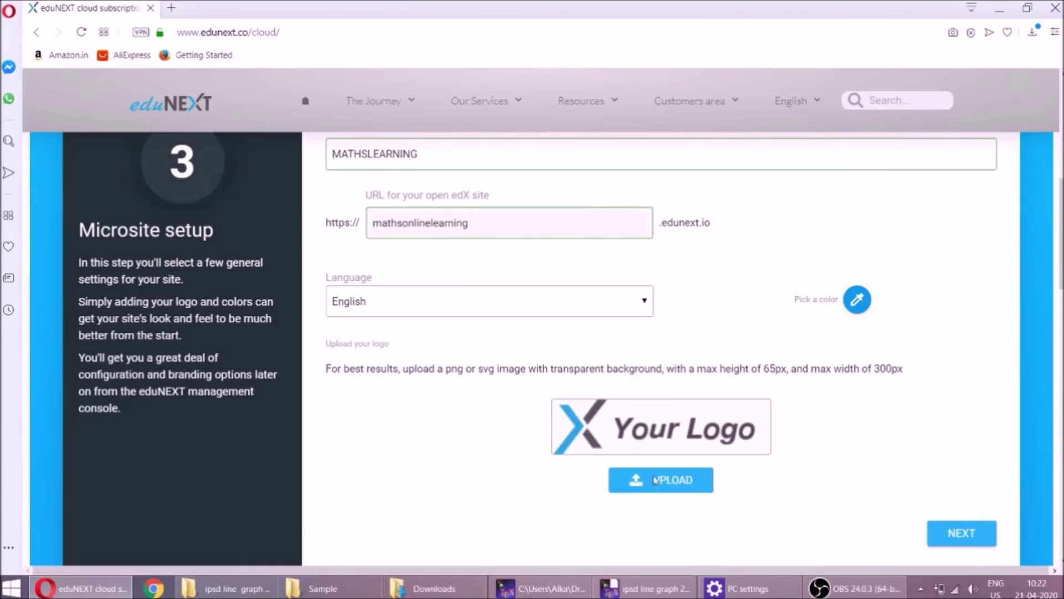
click(656, 493)
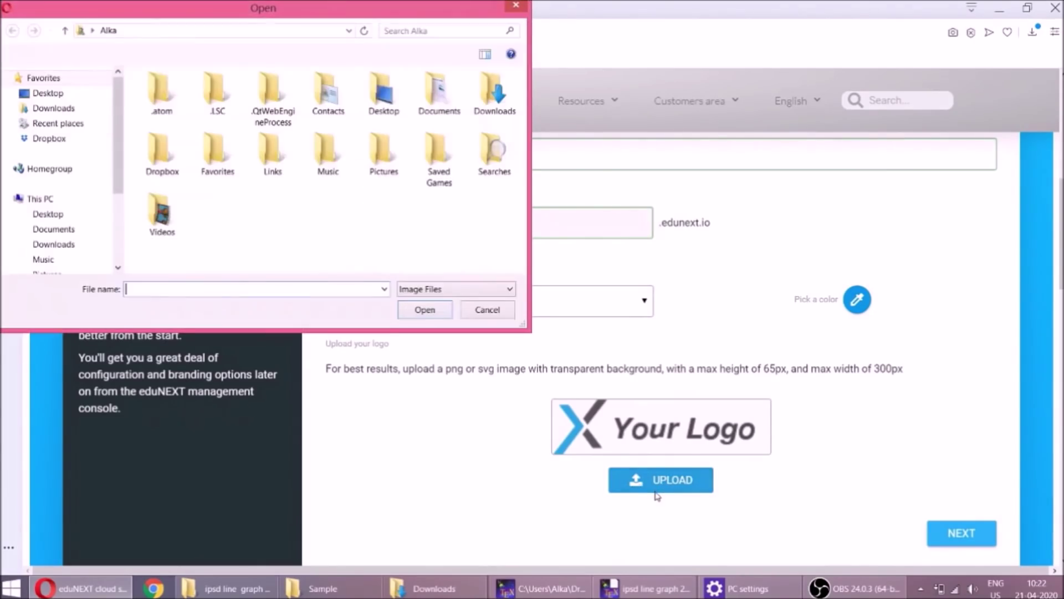
click(65, 113)
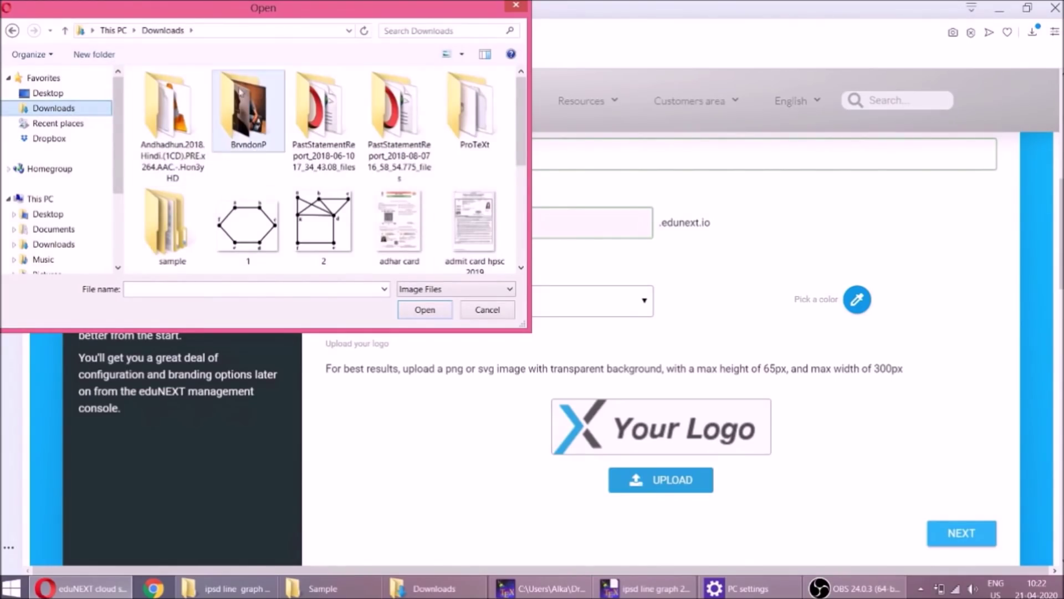
click(521, 206)
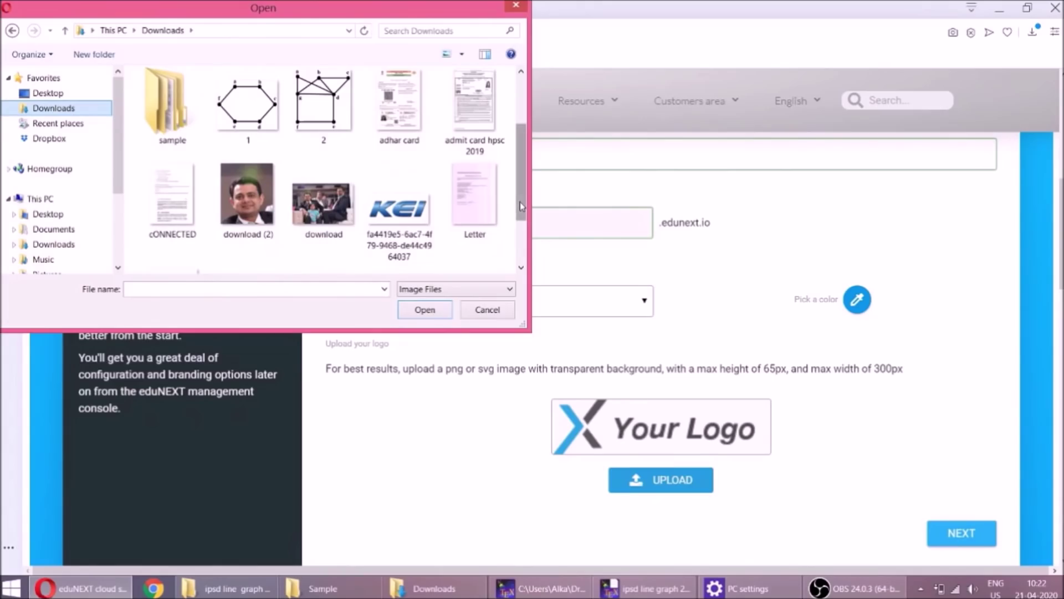
click(526, 242)
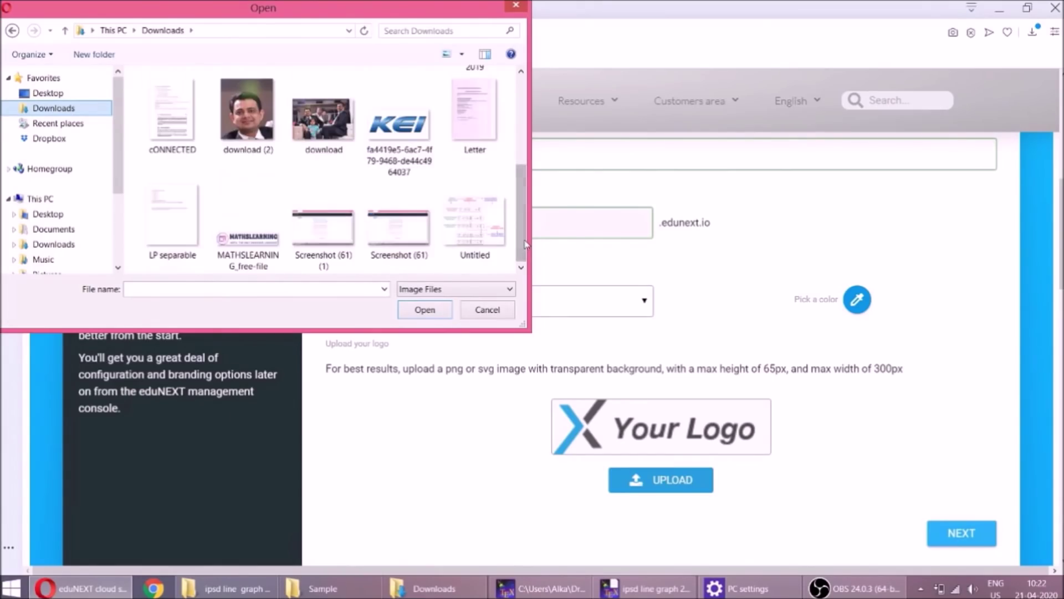
double_click(267, 240)
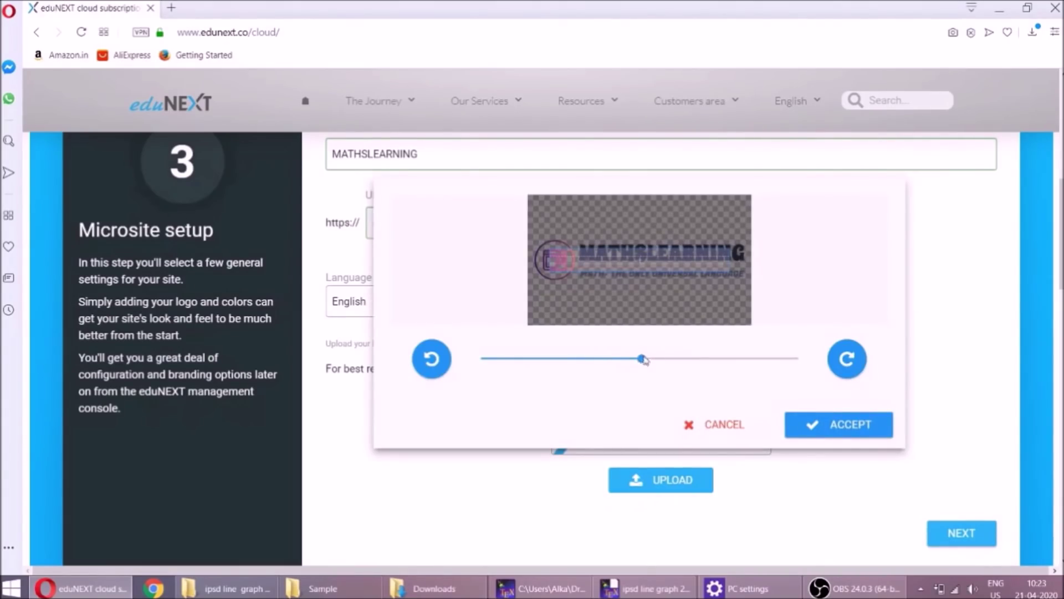
drag(642, 361, 566, 370)
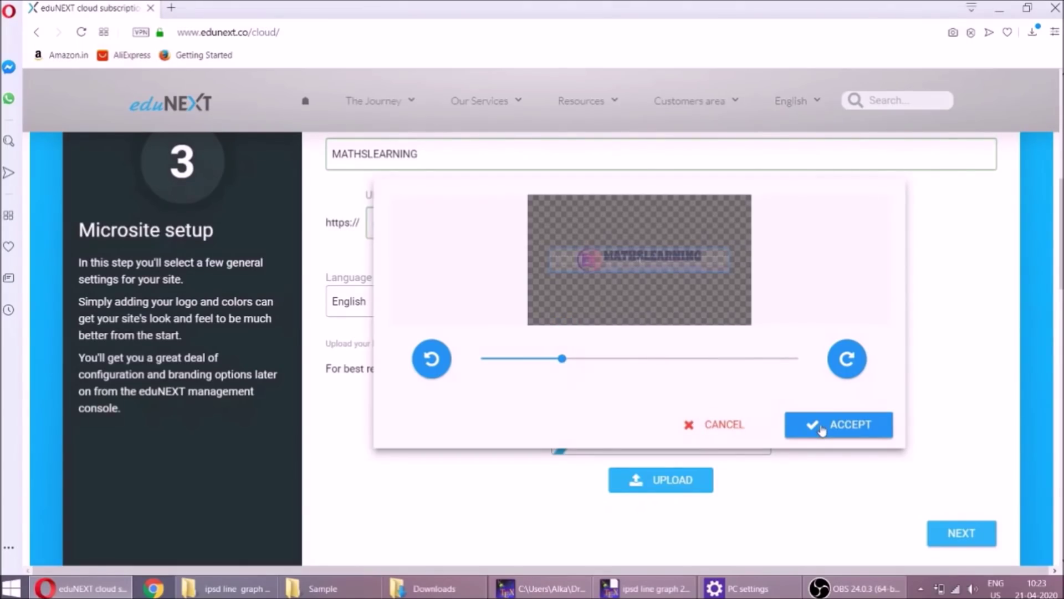
click(821, 431)
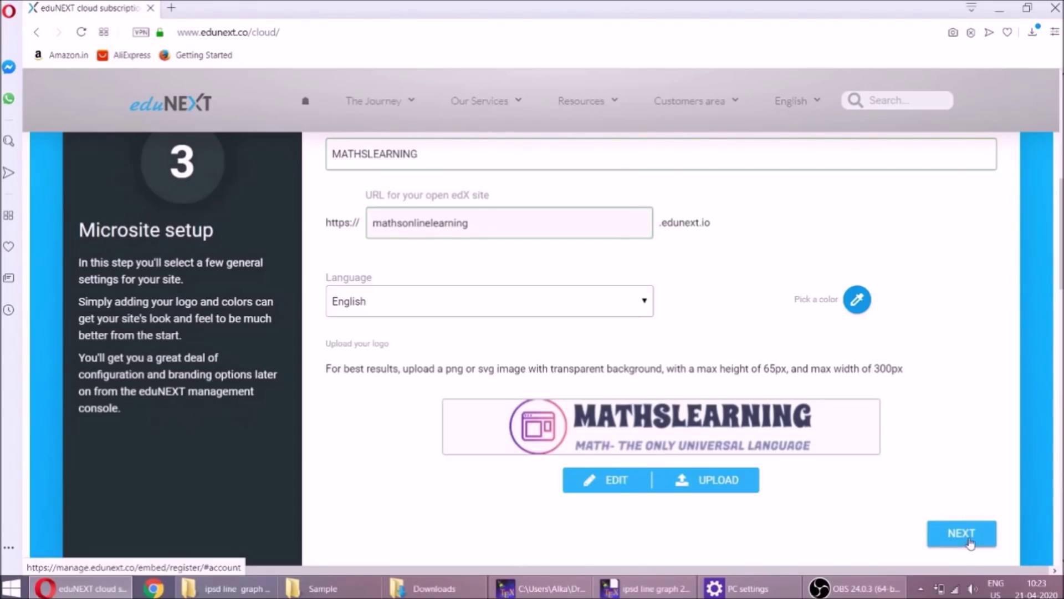
Continue to Account Info and enter the contact's full name and e-mail address
click(969, 541)
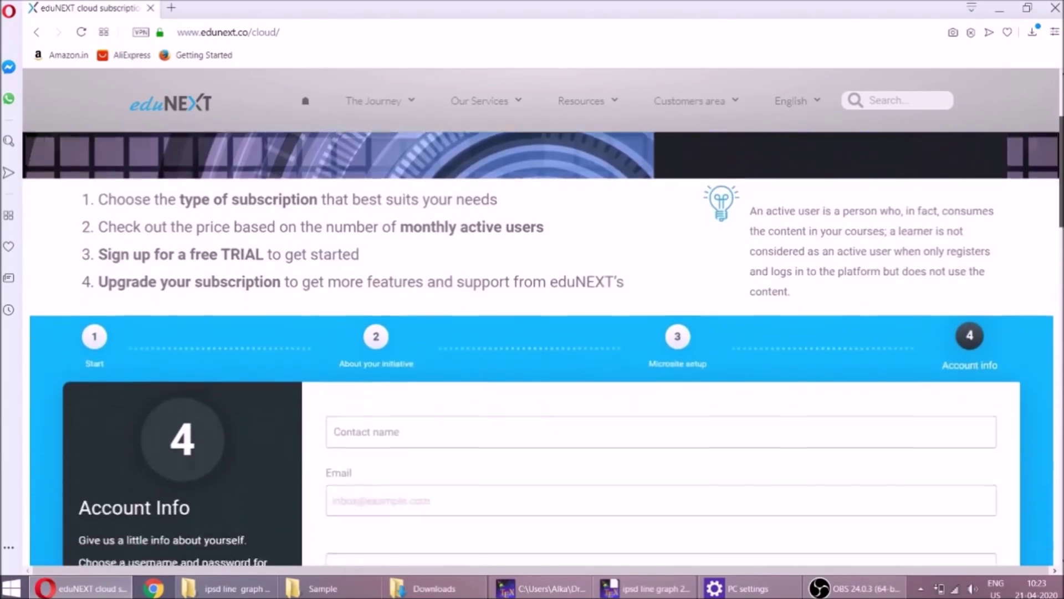
click(810, 264)
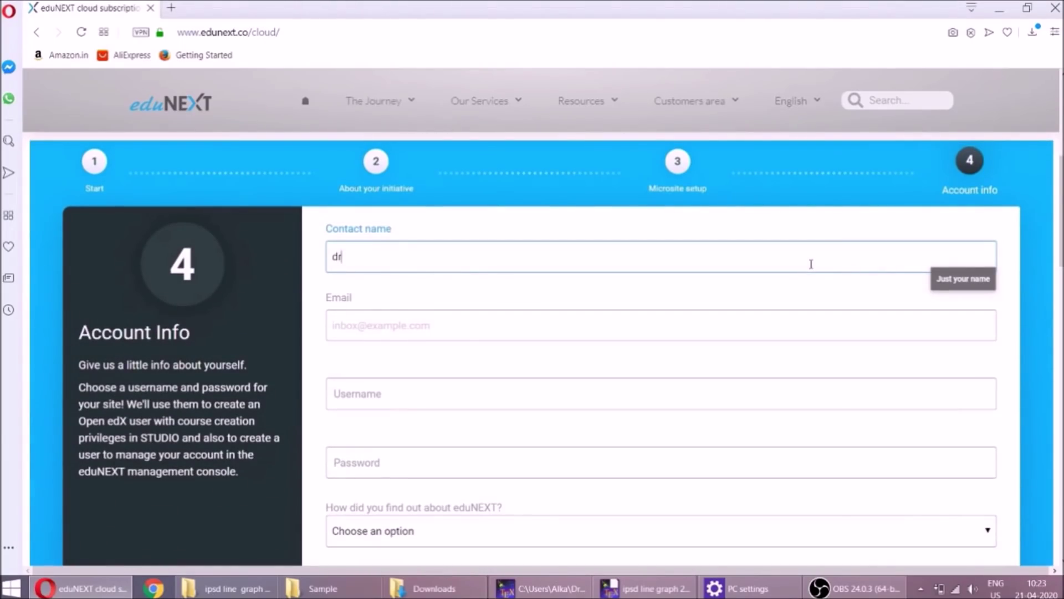
key(BackSpace)
key(BackSpace)
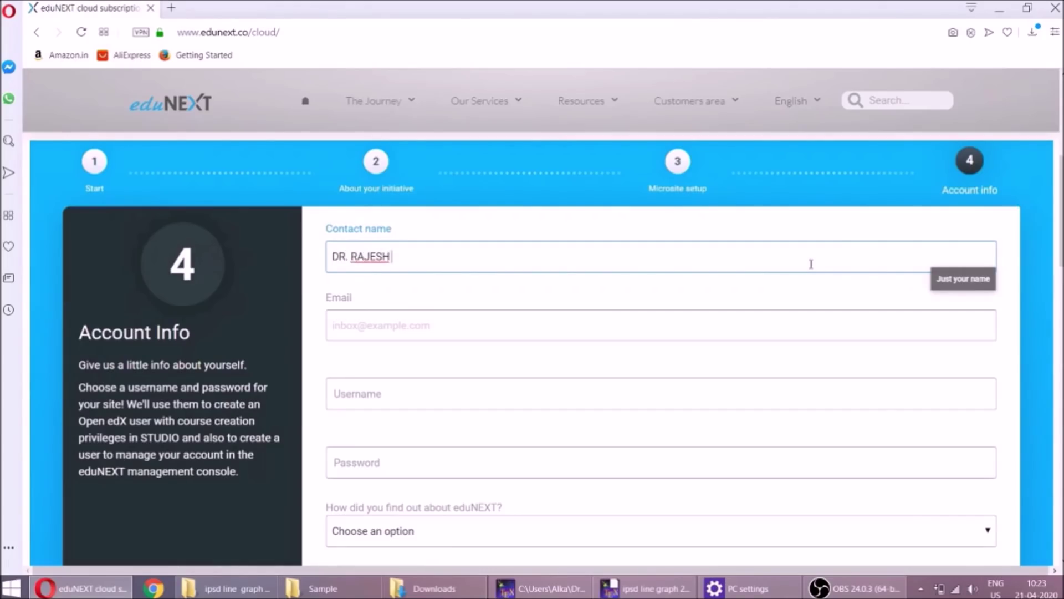
key(Tab)
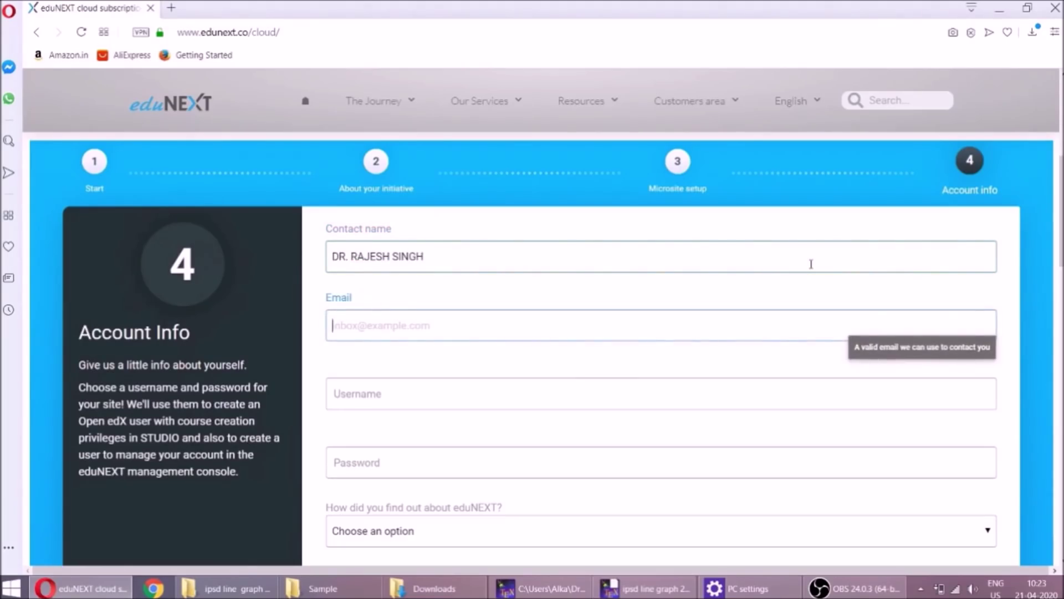
text(RA)
key(BackSpace)
key(BackSpace)
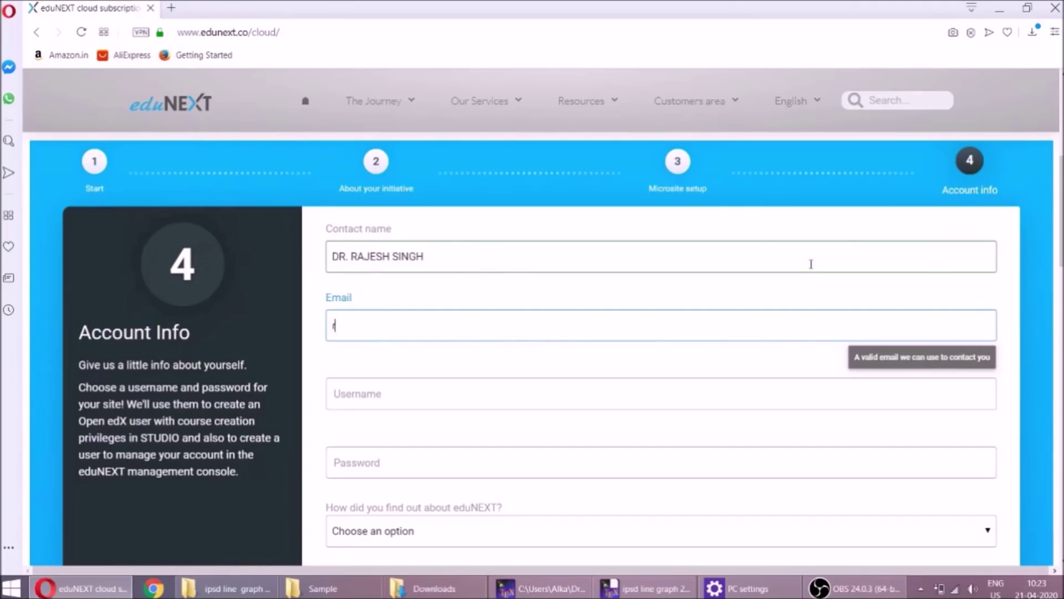
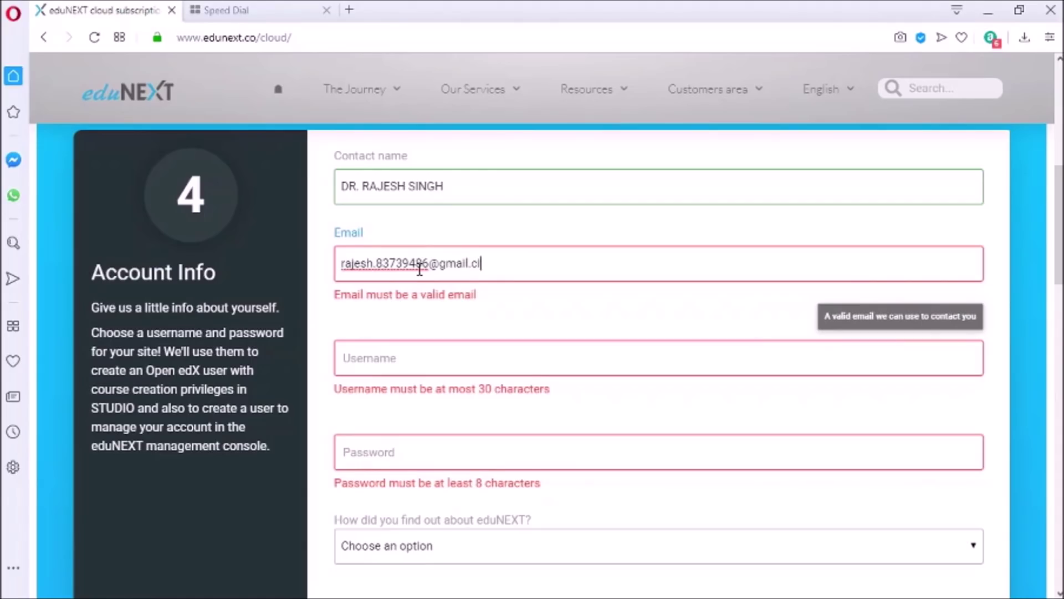
Reuse the e-mail's first part as the username and enter a password of 8+ characters
key(Tab)
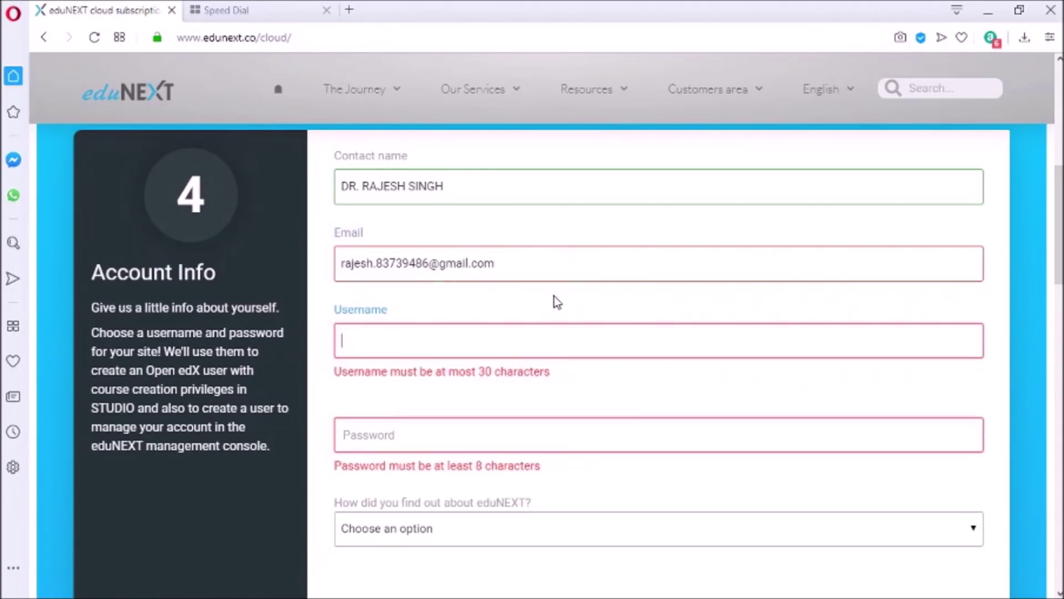
click(557, 302)
click(522, 339)
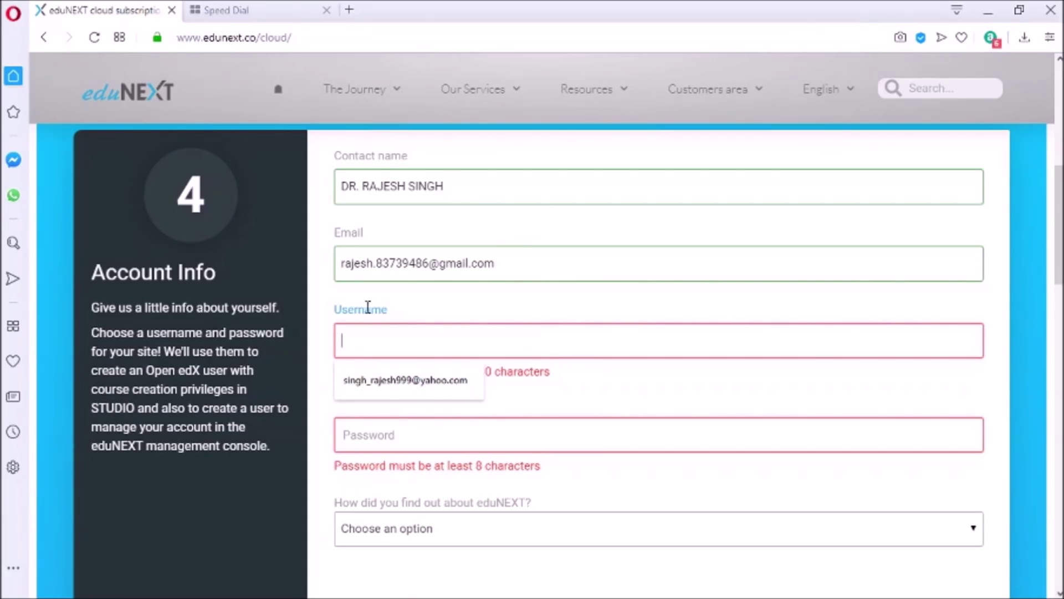
drag(342, 264, 428, 268)
key(ctrl+c)
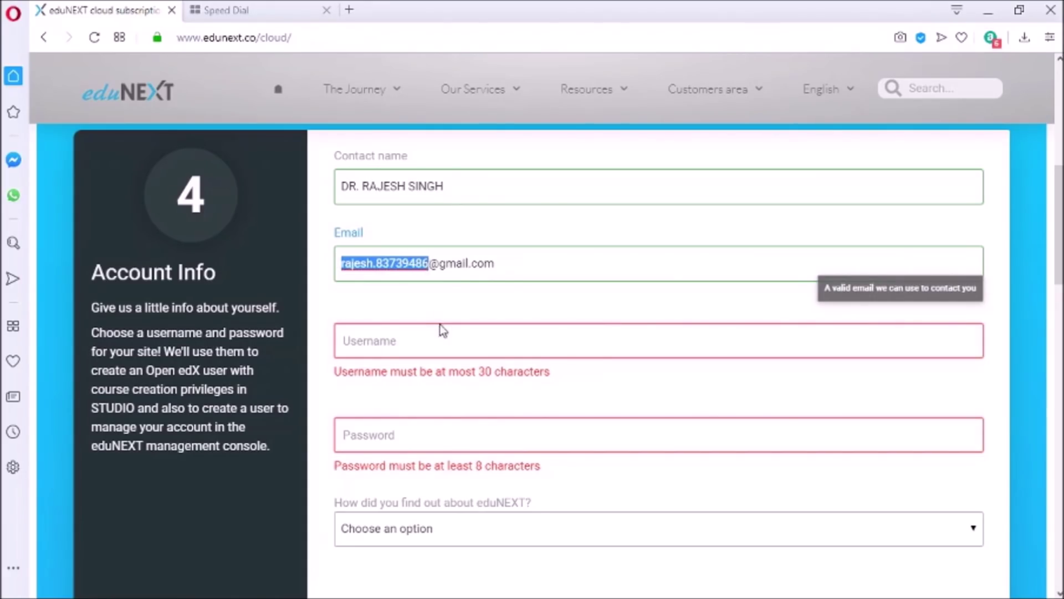
click(441, 335)
key(ctrl+v)
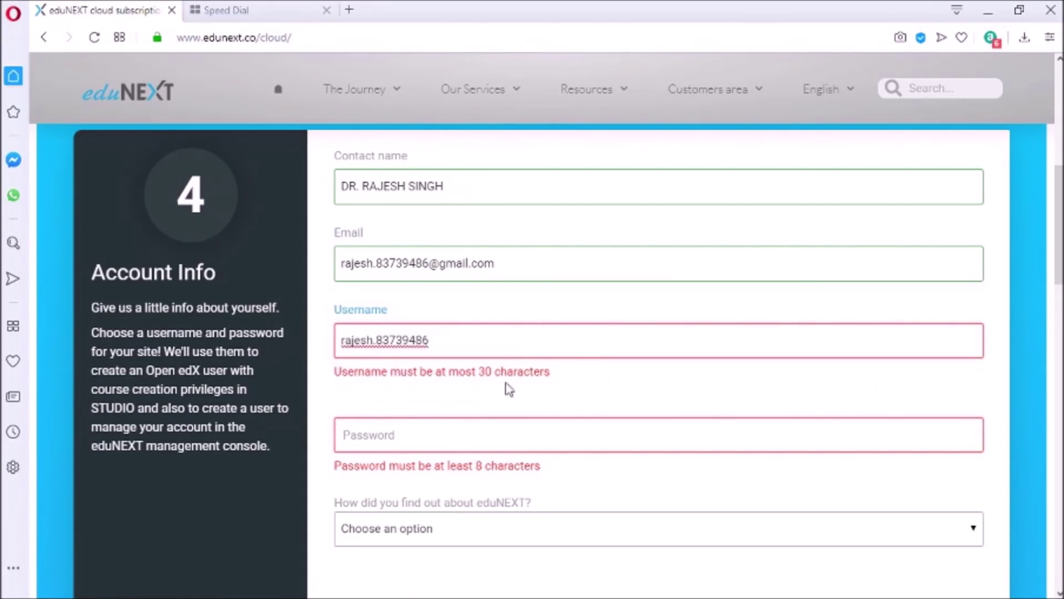
click(514, 393)
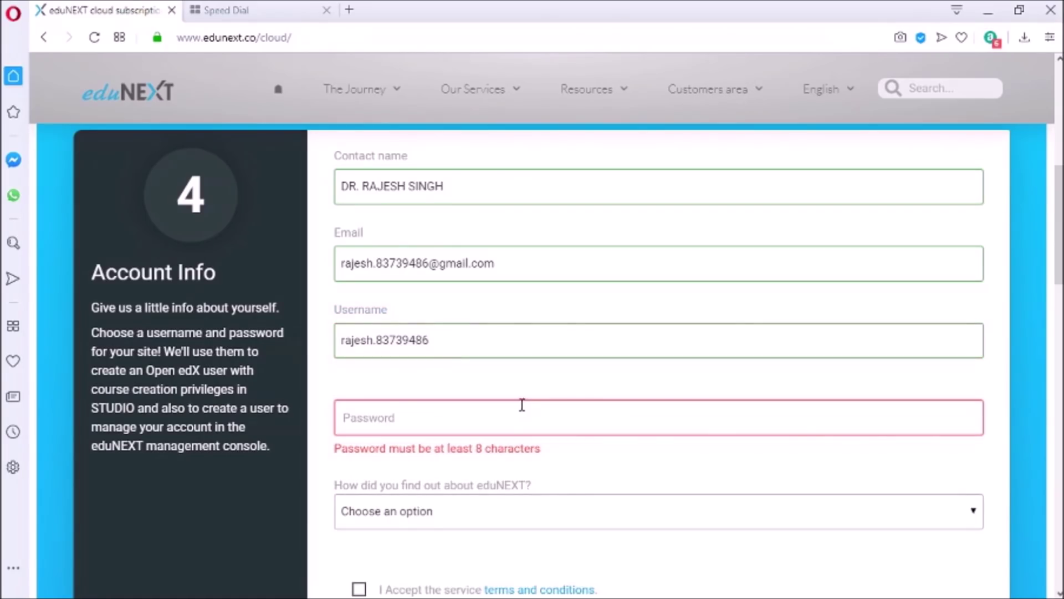
click(522, 404)
text(••••)
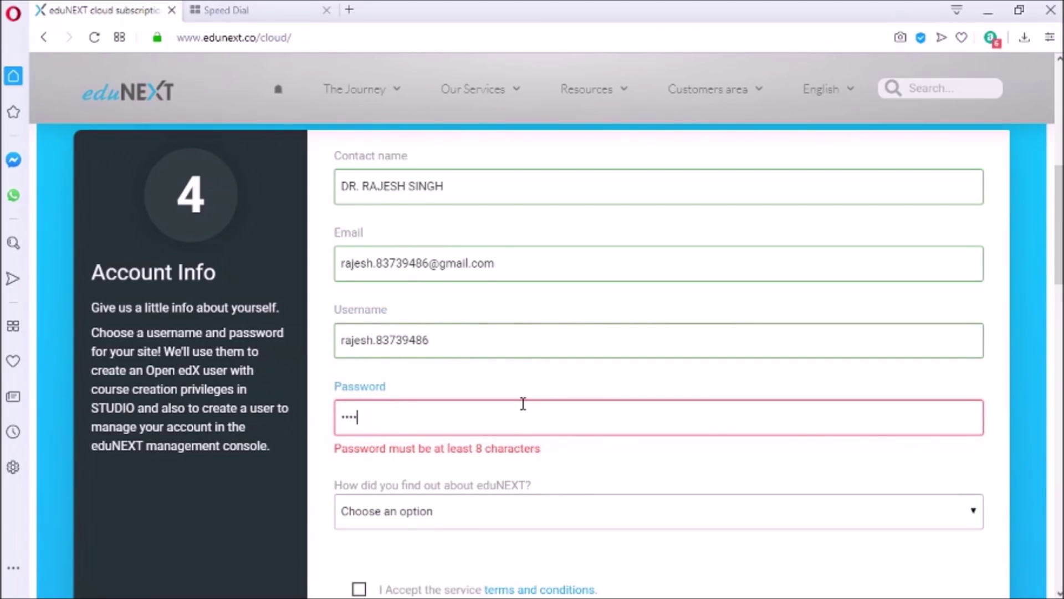
text(•••••••)
Choose 'A referral from the open edX community', accept the service terms, and launch the site
click(548, 507)
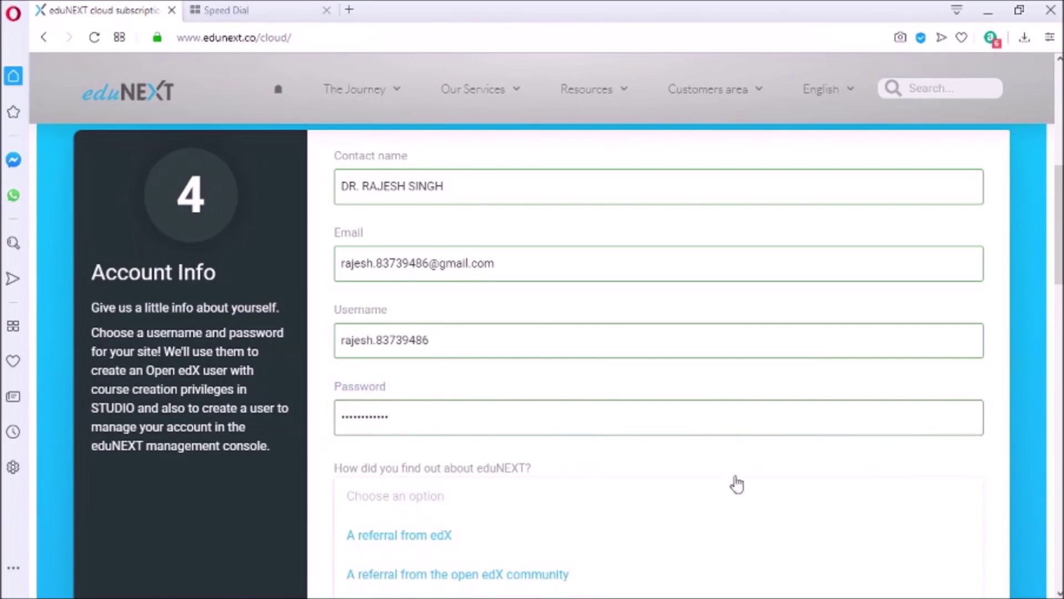
scroll(1057, 587, down, 2)
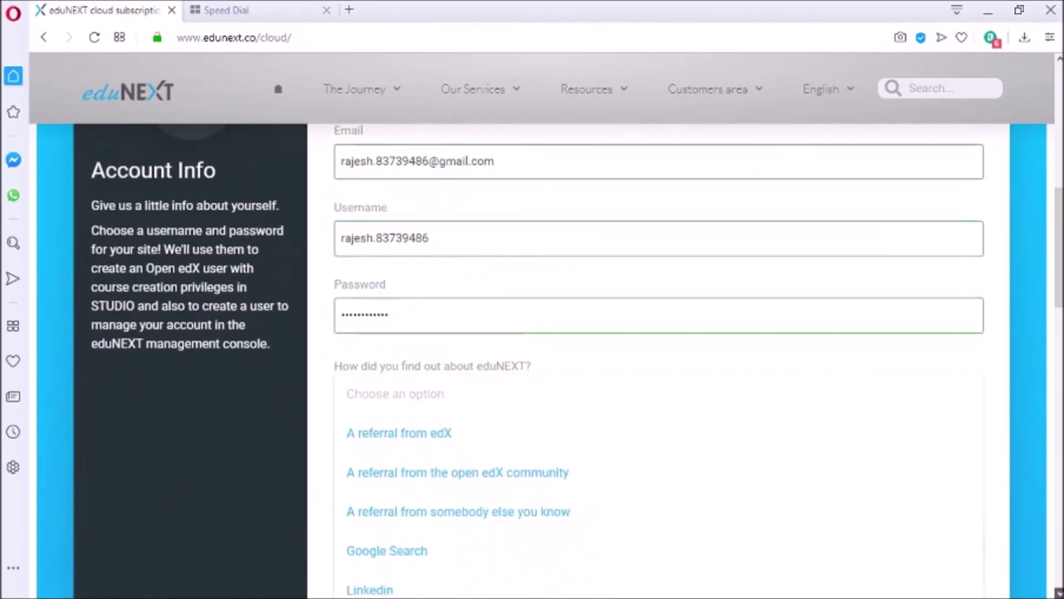
scroll(1056, 586, down, 2)
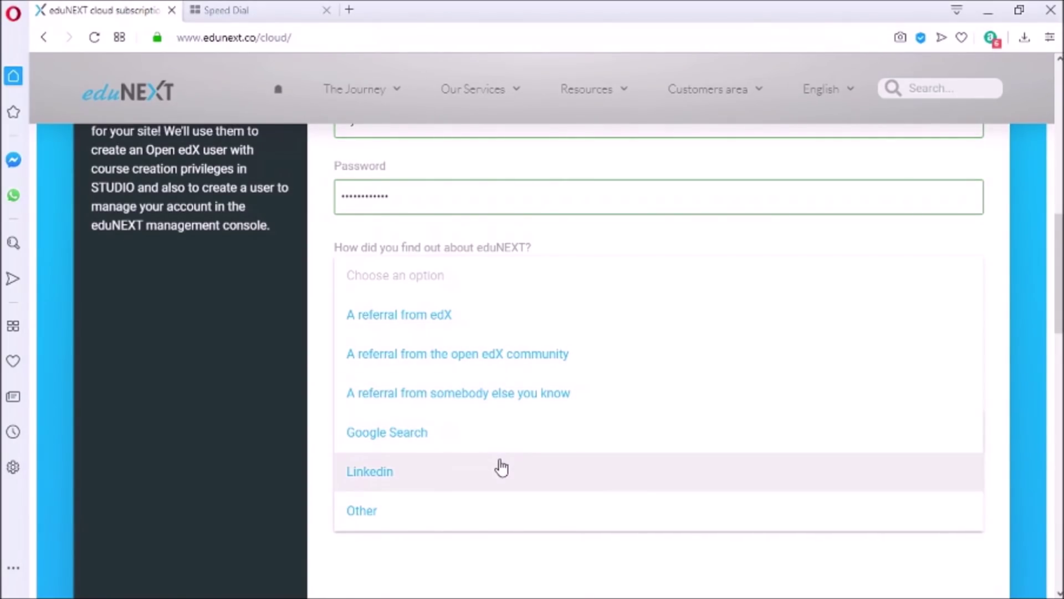
click(506, 358)
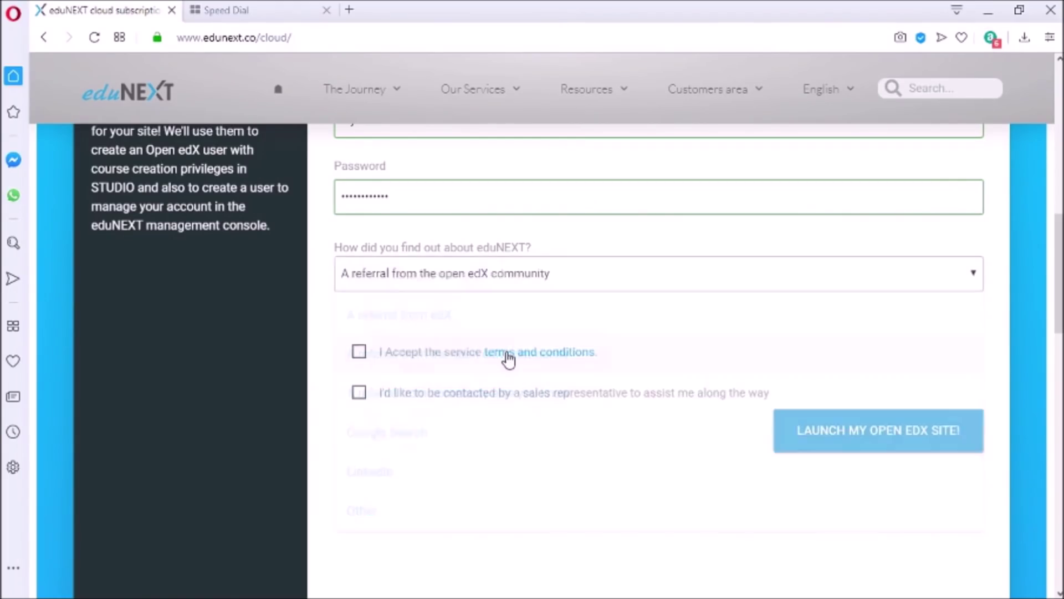
click(360, 354)
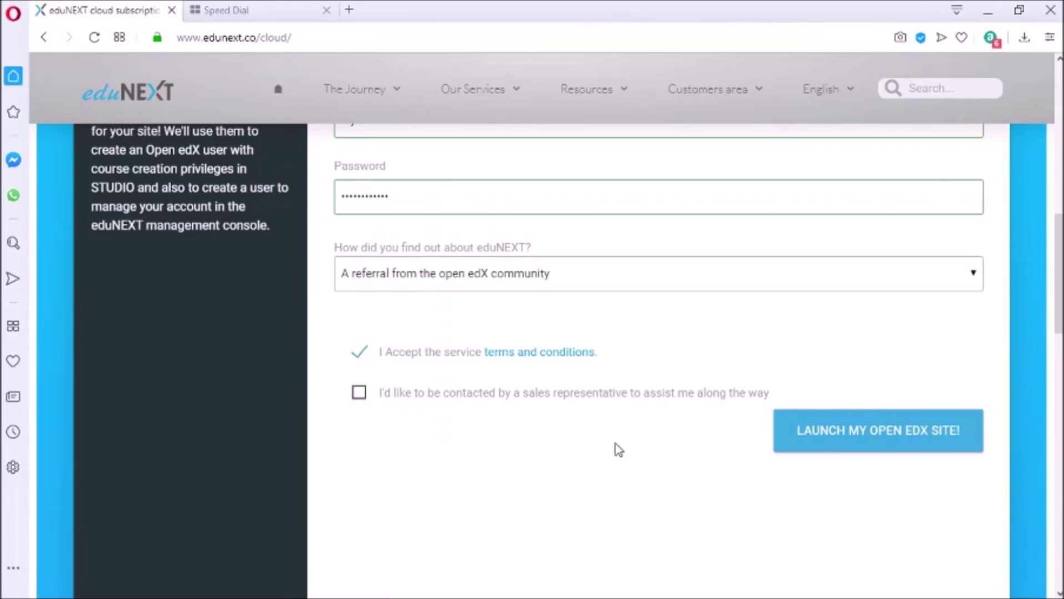
click(820, 446)
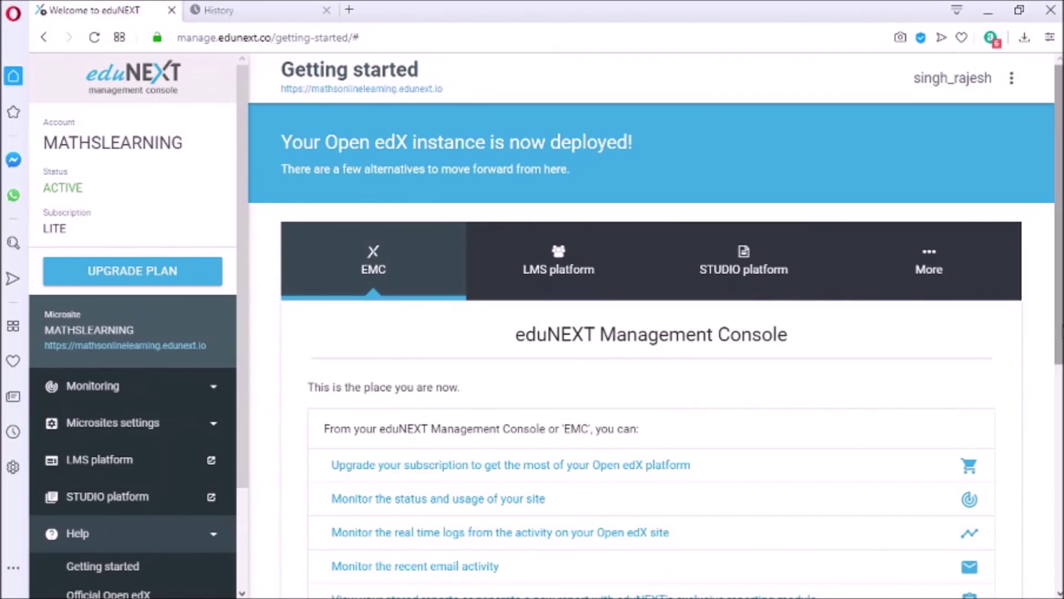
Browse the Getting started page, viewing the LMS platform details and then the STUDIO details
scroll(655, 324, down, 4)
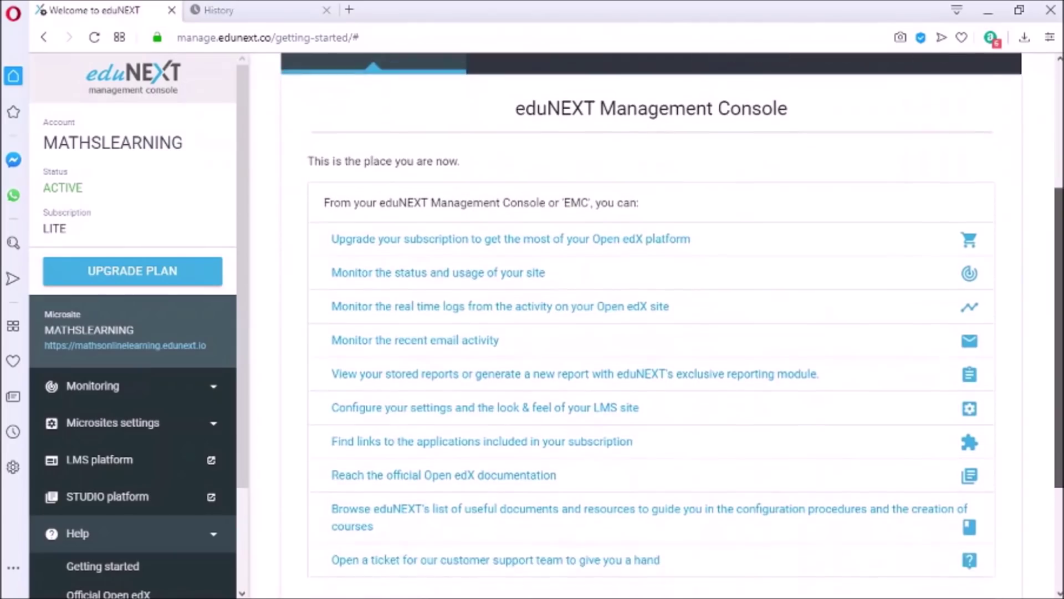
scroll(656, 325, up, 1)
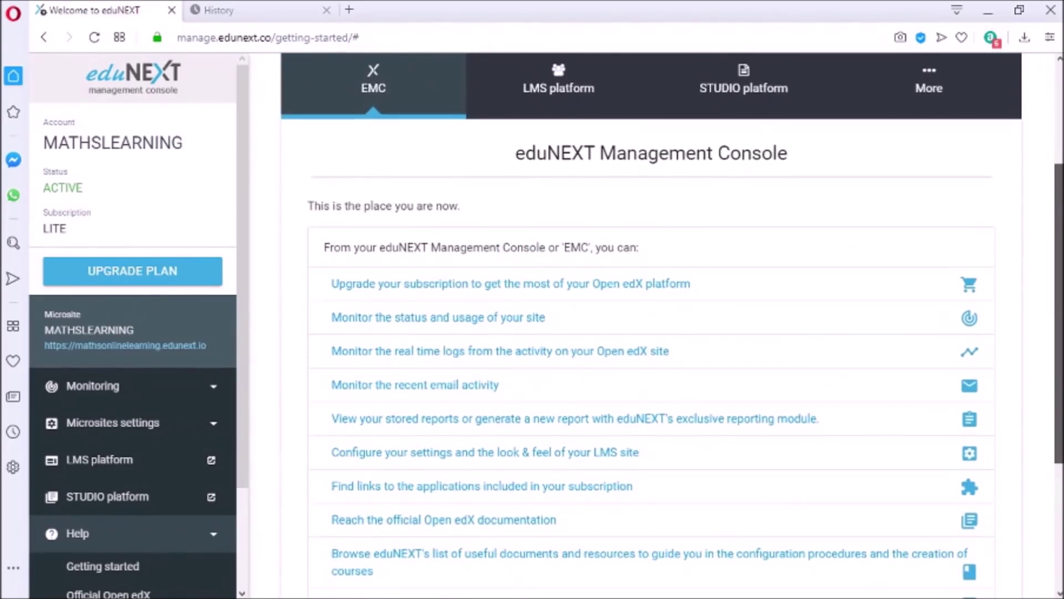
scroll(655, 325, down, 2)
scroll(655, 324, up, 2)
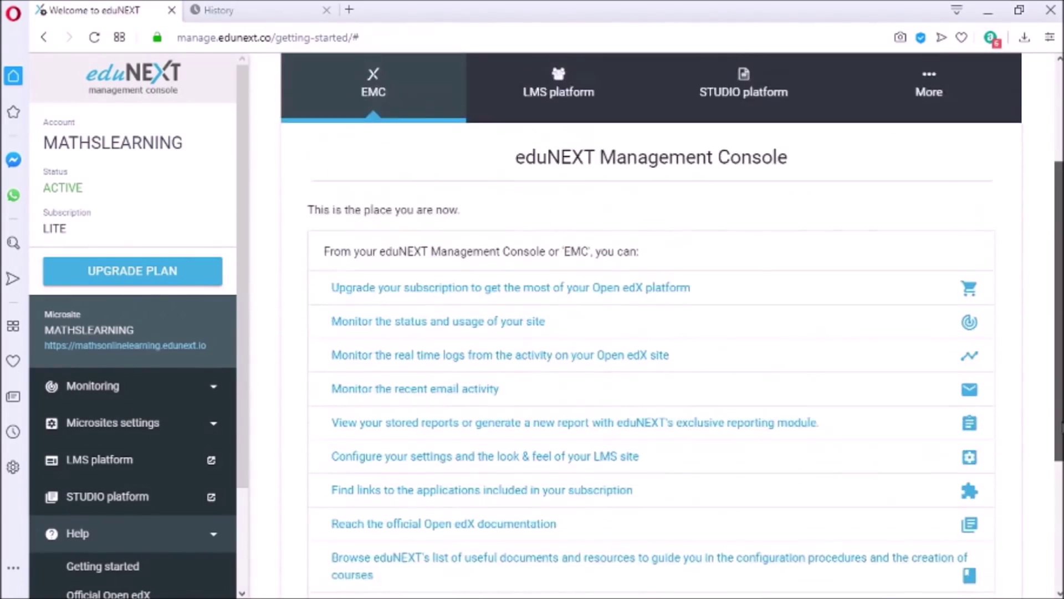
scroll(952, 419, up, 3)
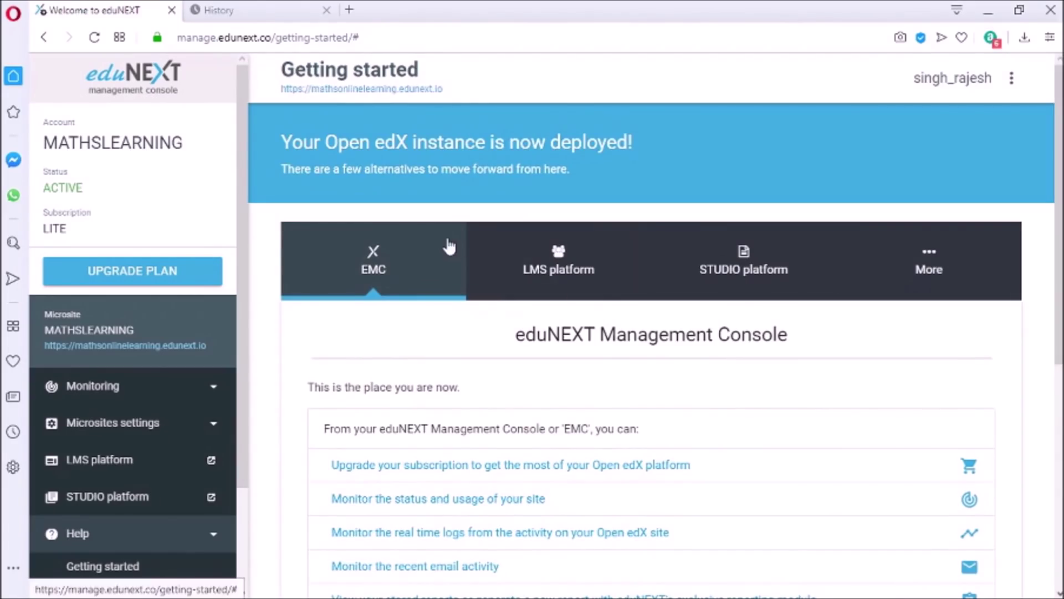
click(537, 261)
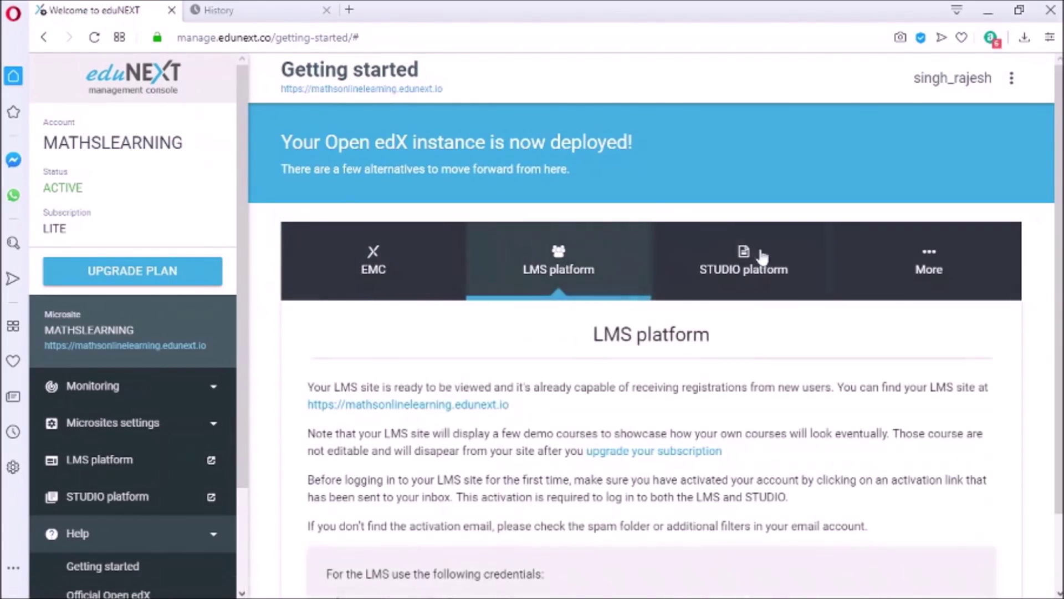
scroll(655, 325, down, 2)
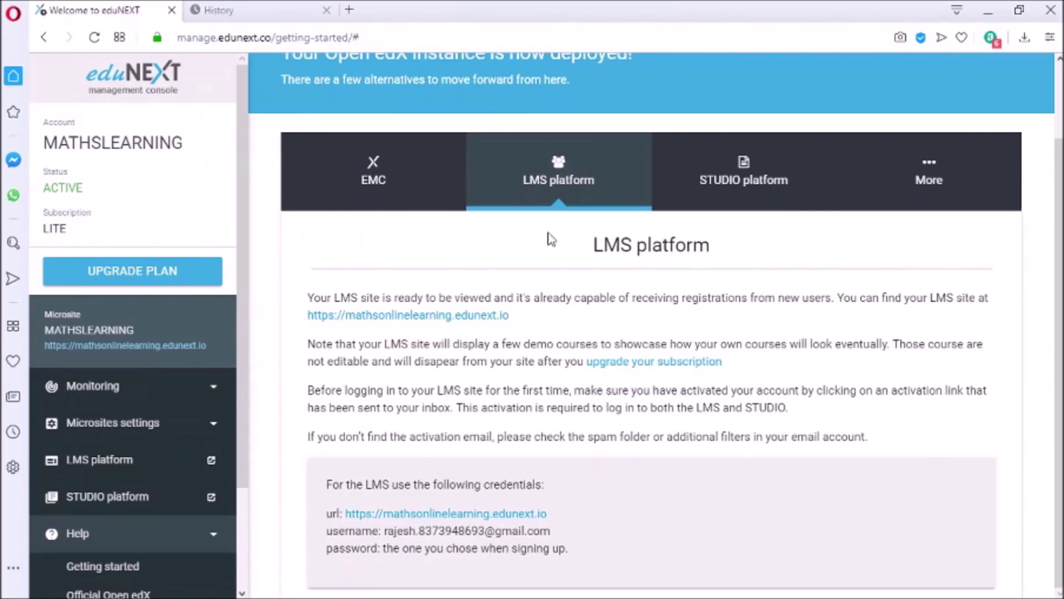
click(755, 189)
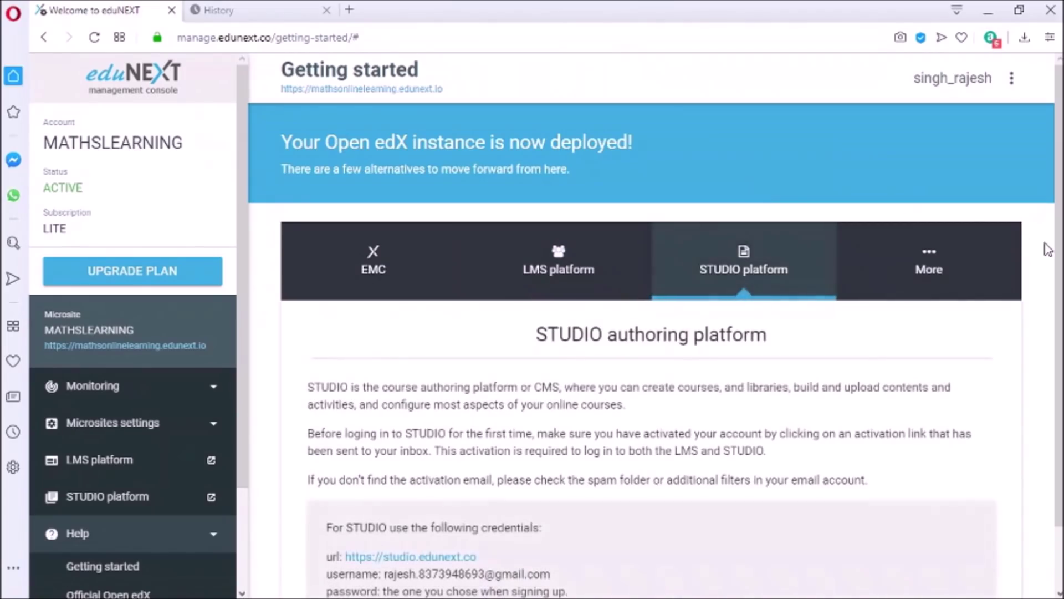
scroll(1045, 244, down, 1)
scroll(651, 327, down, 1)
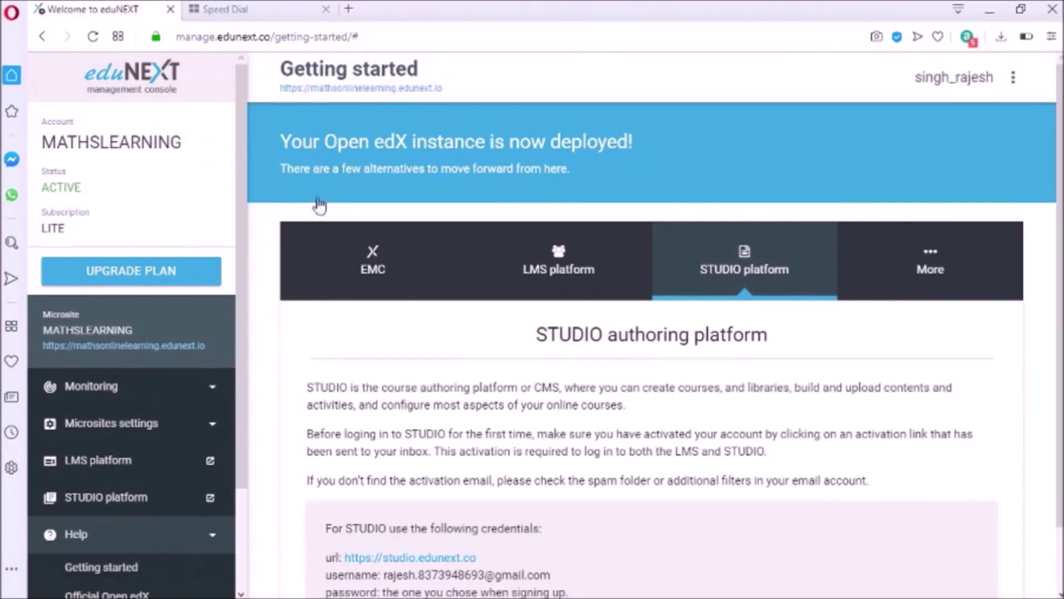
Load gmail.com in the other tab and sign in with the account password
click(250, 8)
text(gmail.com)
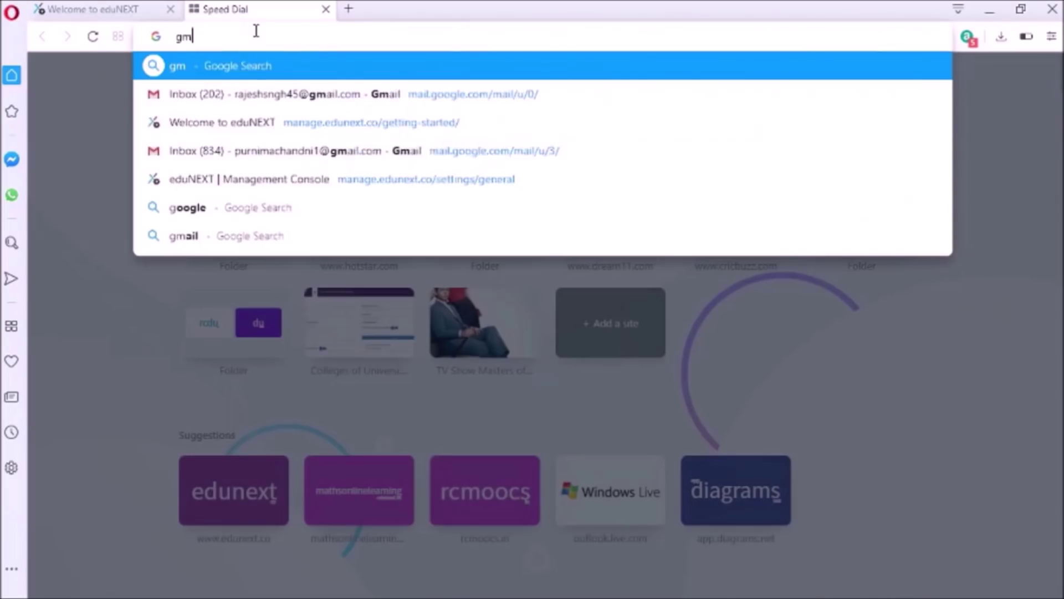
key(Return)
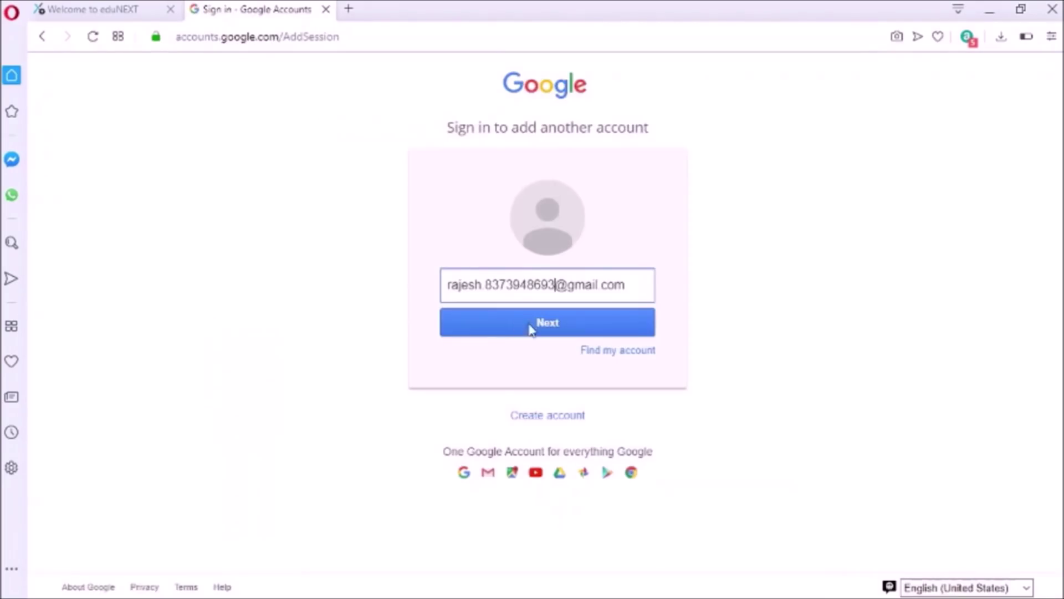
click(530, 320)
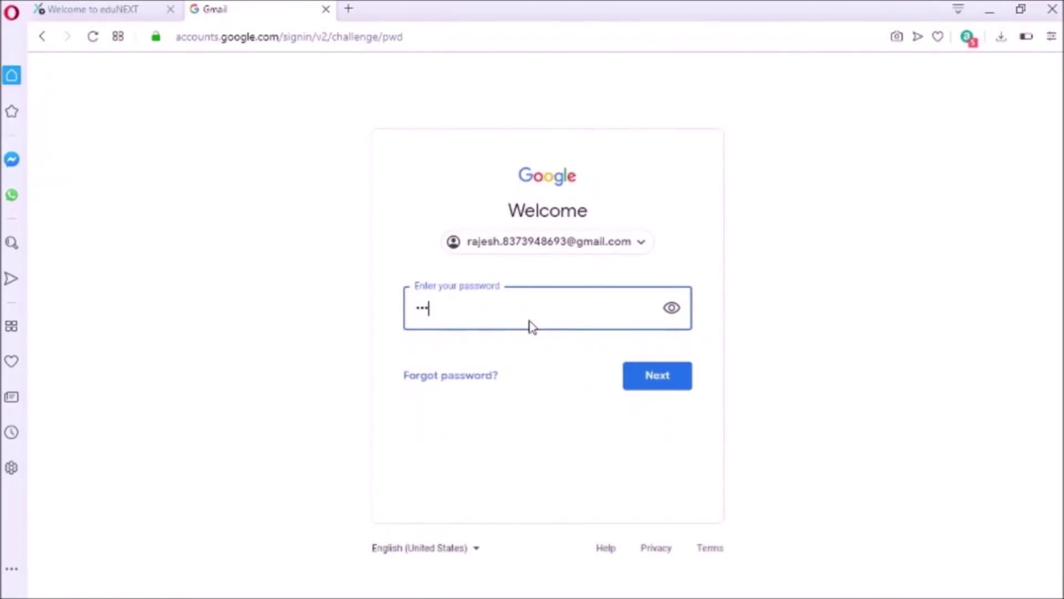
text(**********)
click(662, 382)
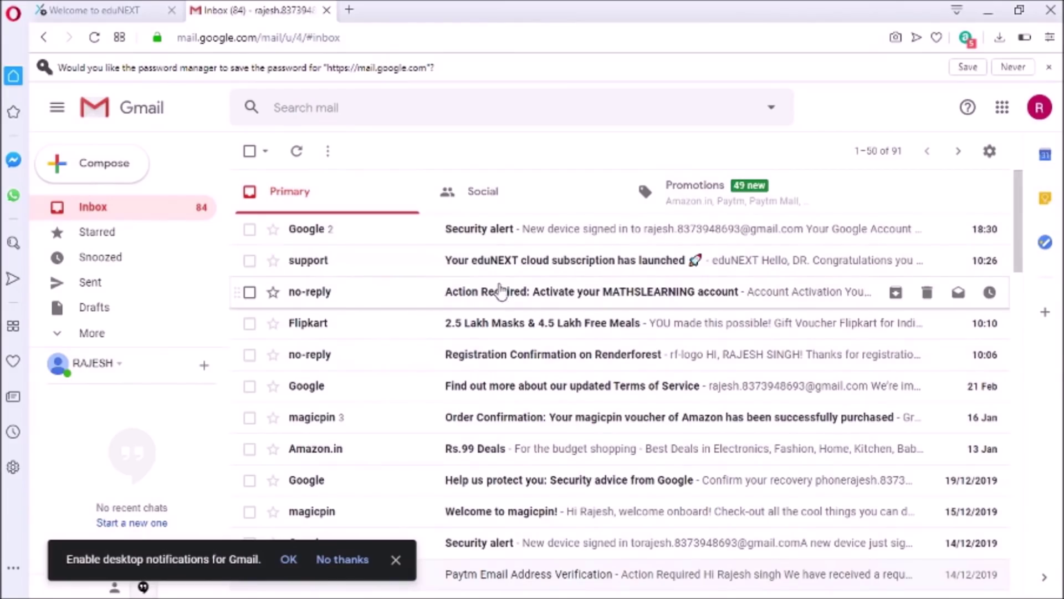
Open and read the 'Your eduNEXT cloud subscription has launched' email
click(539, 265)
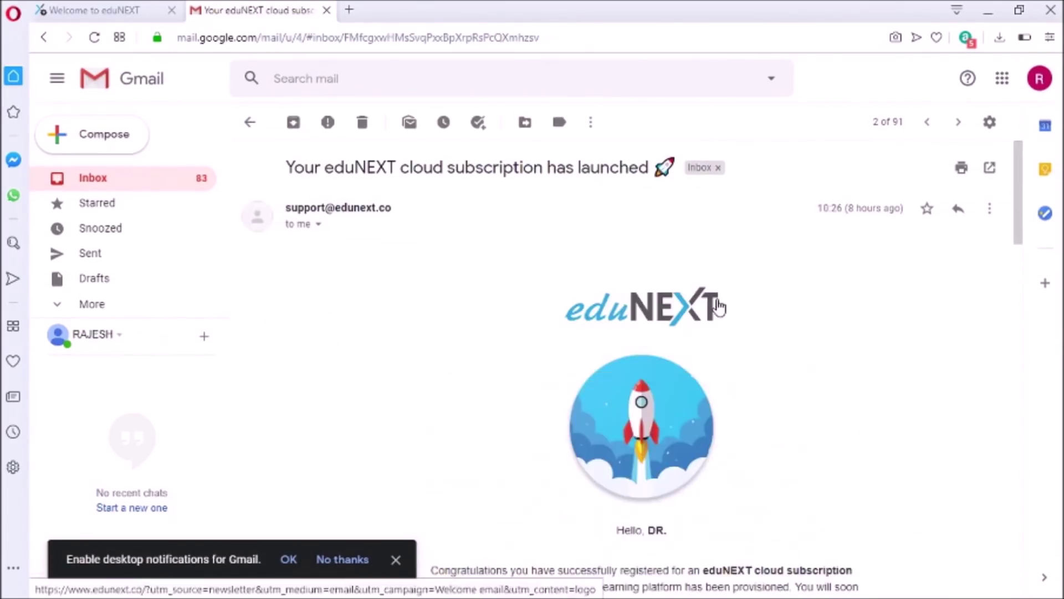
scroll(1014, 255, down, 5)
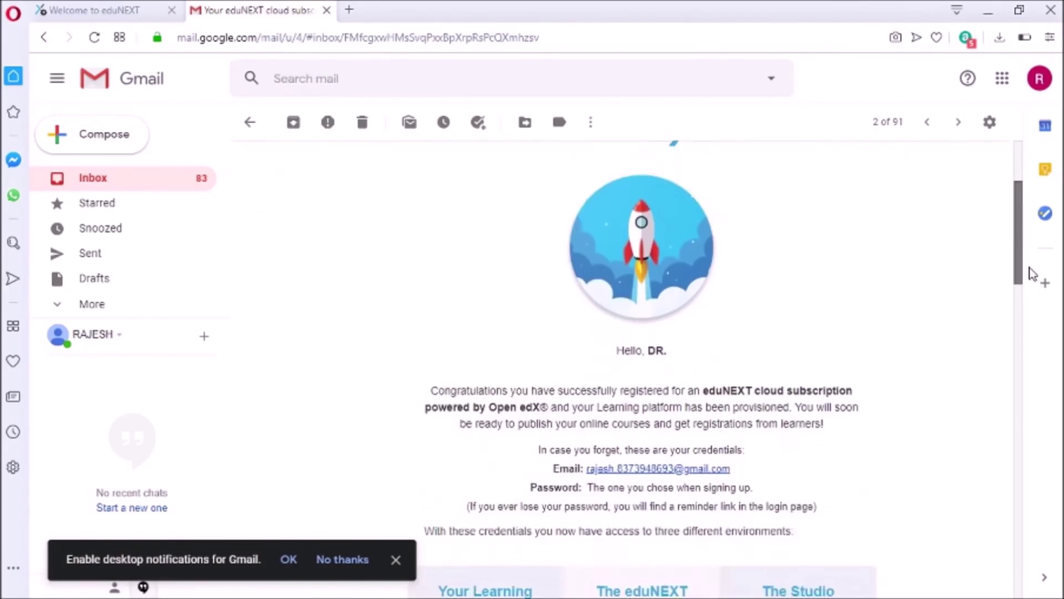
scroll(1035, 290, down, 5)
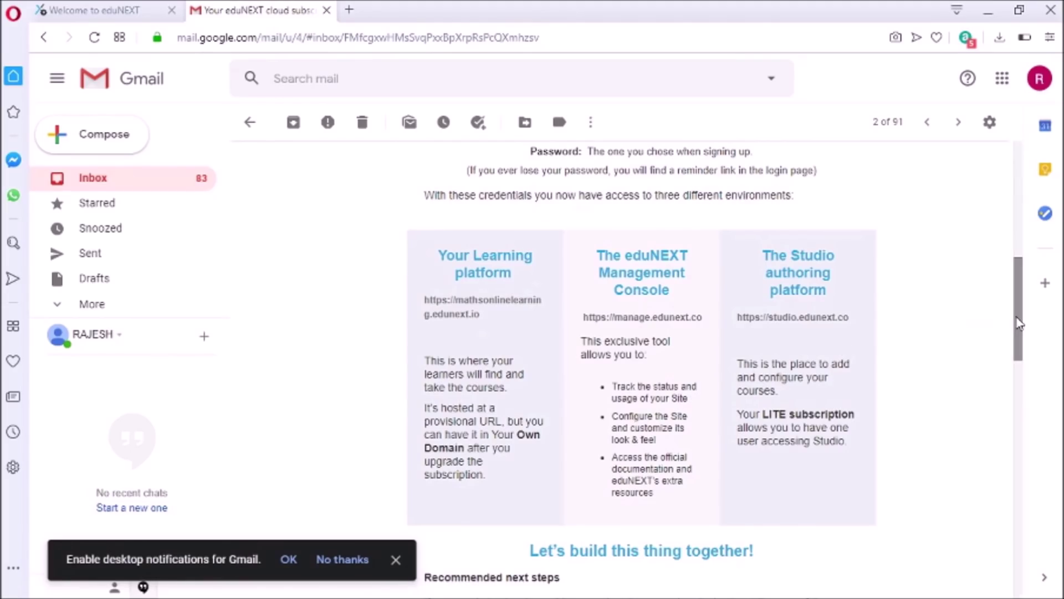
drag(1017, 310, 1018, 195)
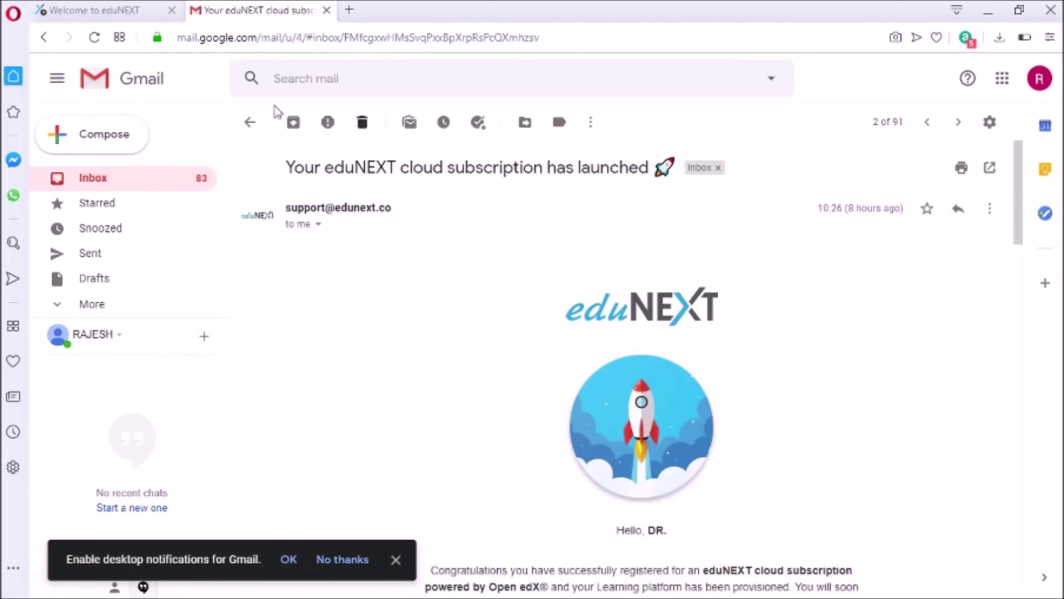
From the Inbox, open 'Action Required: Activate your MATHSLEARNING account' and follow Activate Your Account
click(250, 122)
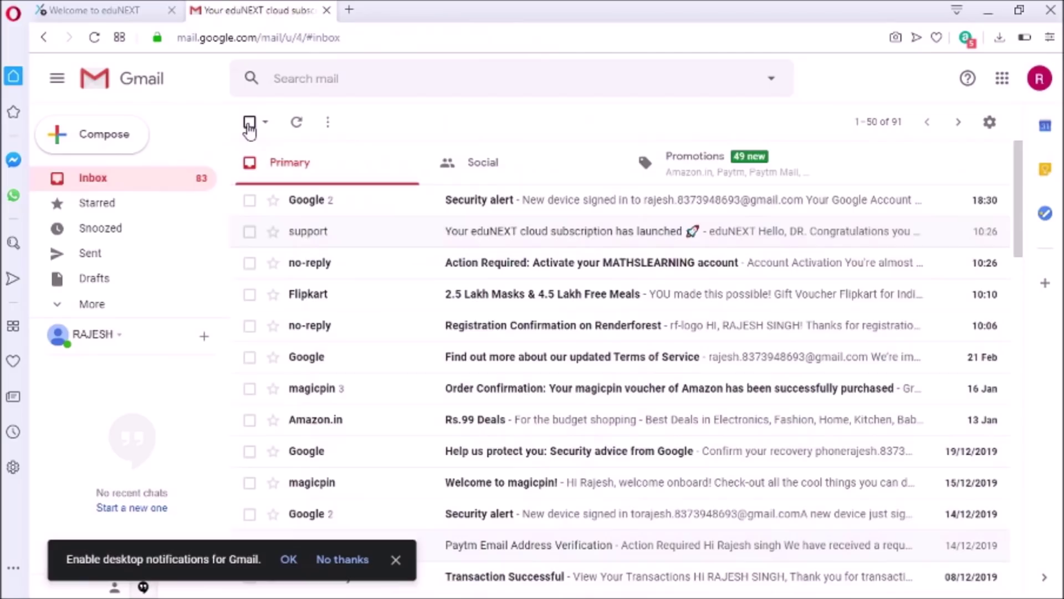
click(524, 269)
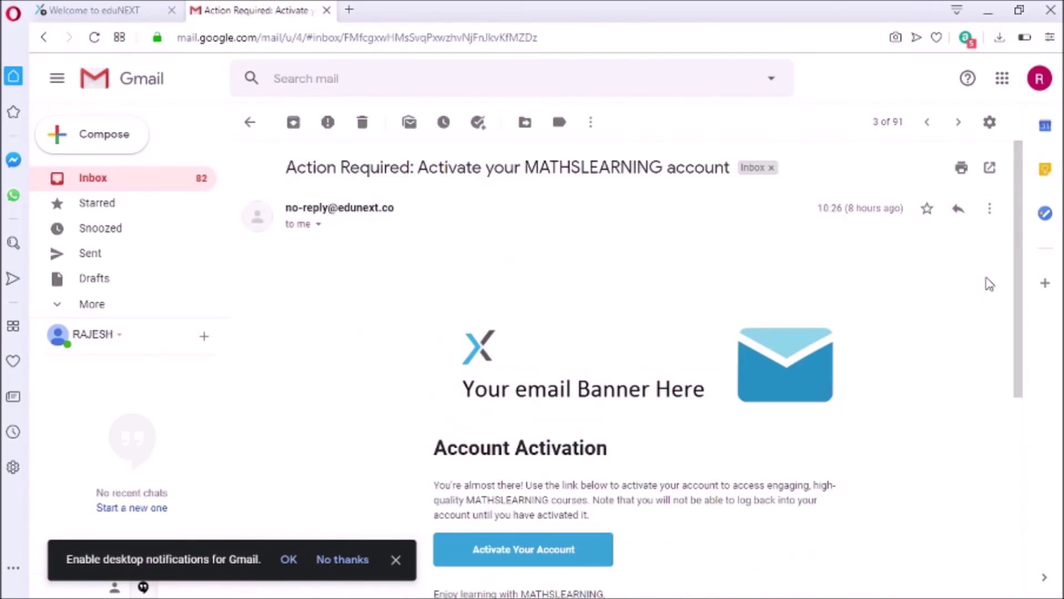
scroll(1026, 300, down, 2)
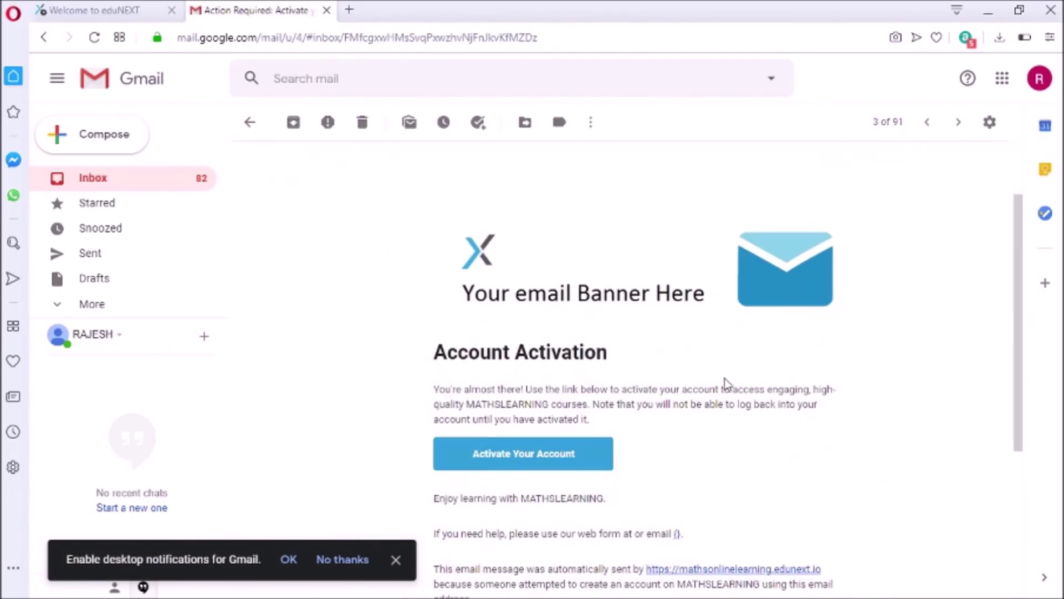
click(498, 463)
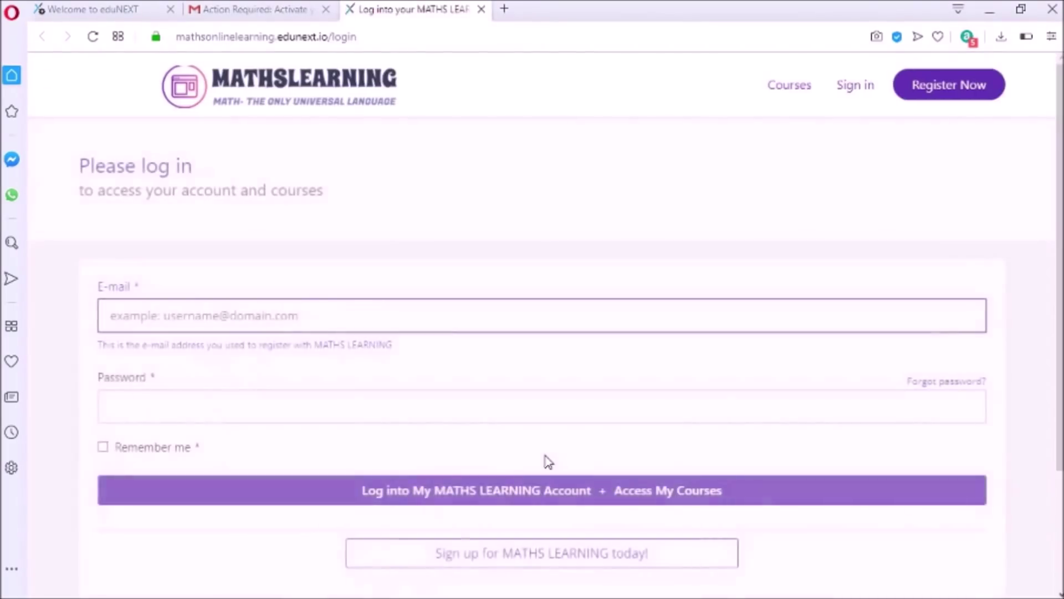
Close the MATHSLEARNING login tab and the Gmail activation email tab
click(481, 9)
click(328, 9)
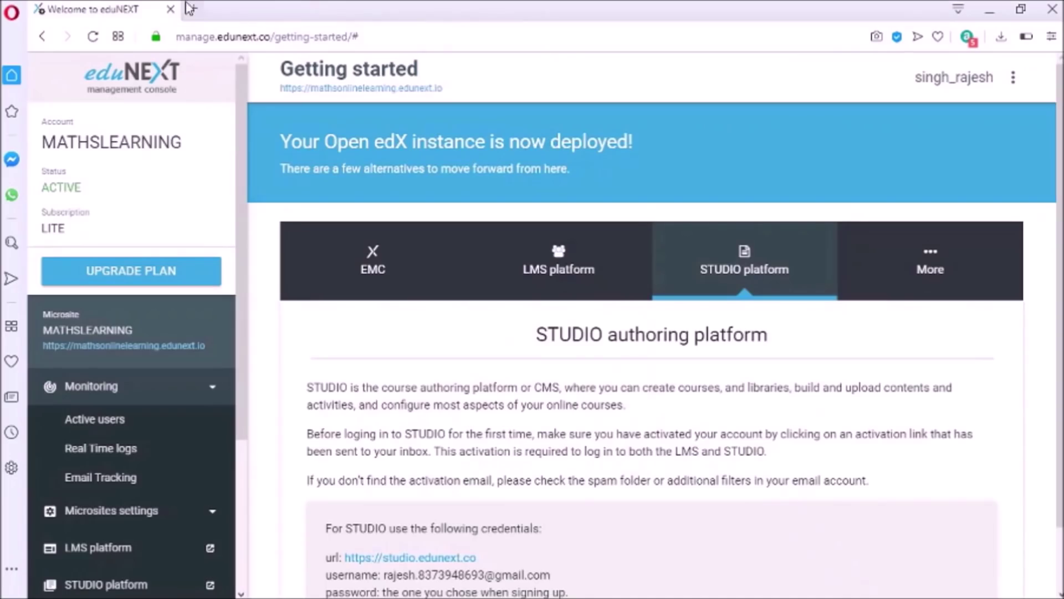
click(155, 392)
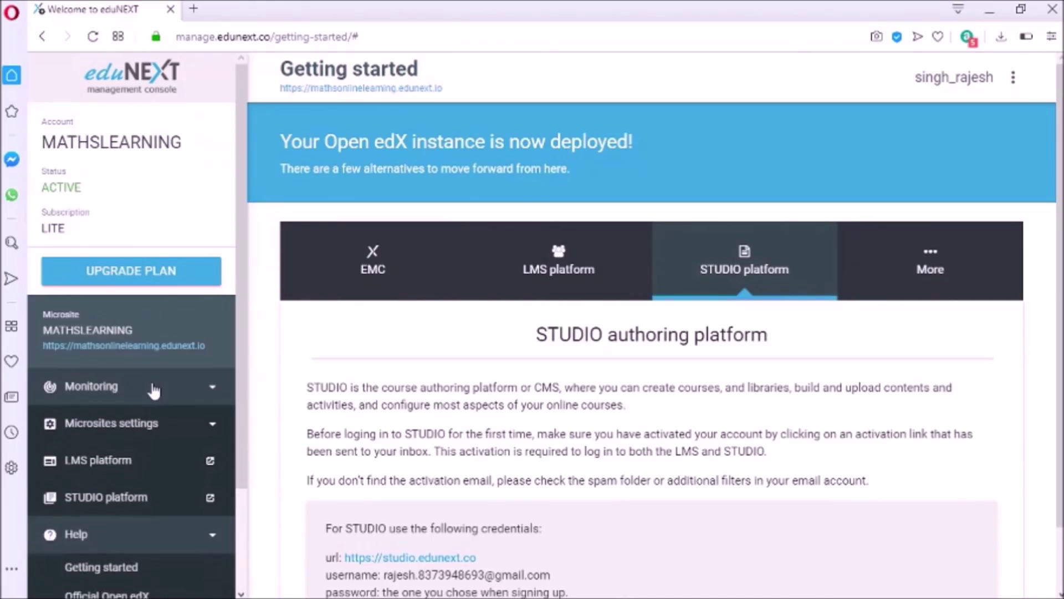
click(198, 391)
click(199, 391)
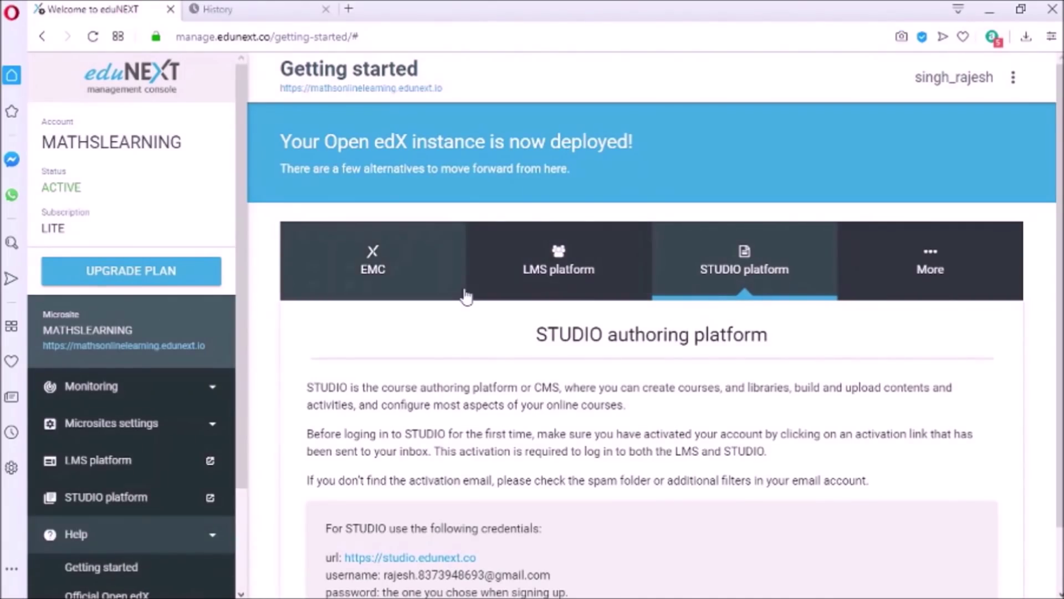
Review Active users and Real Time logs, then Email Tracking showing 1 delivered activation email
click(154, 386)
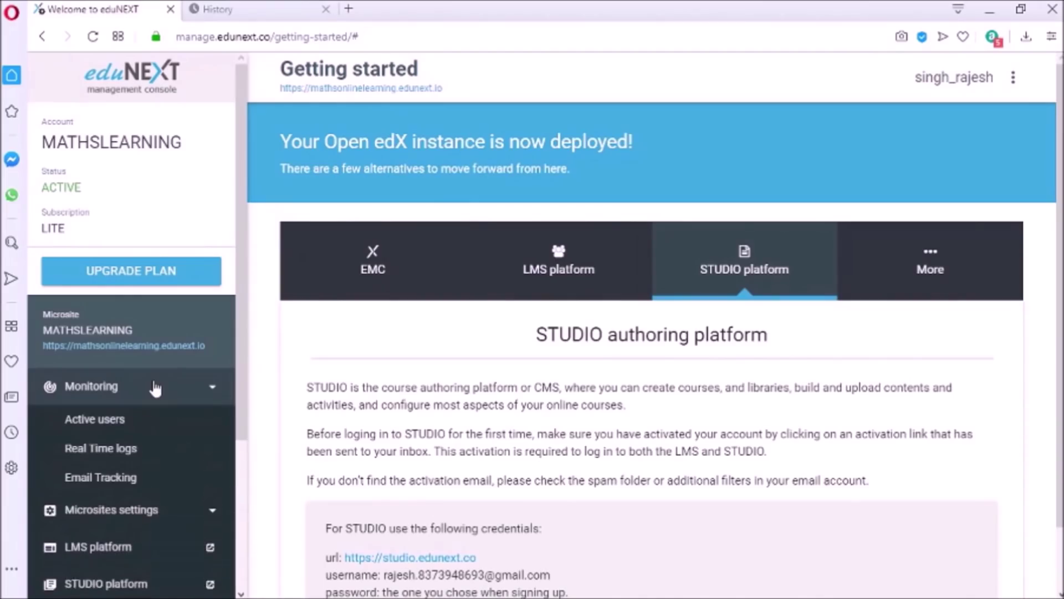
click(138, 421)
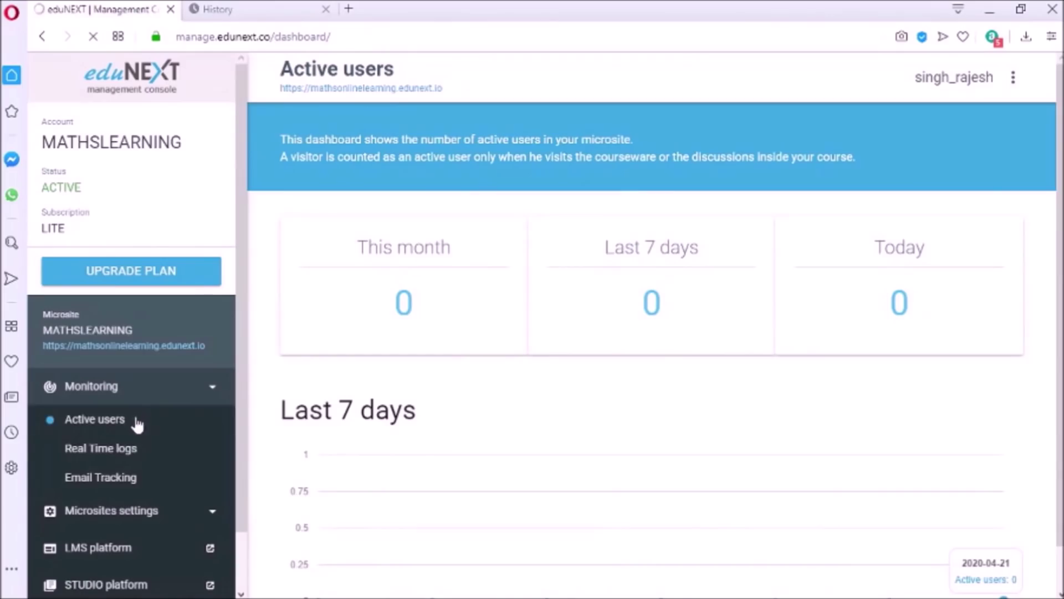
click(129, 450)
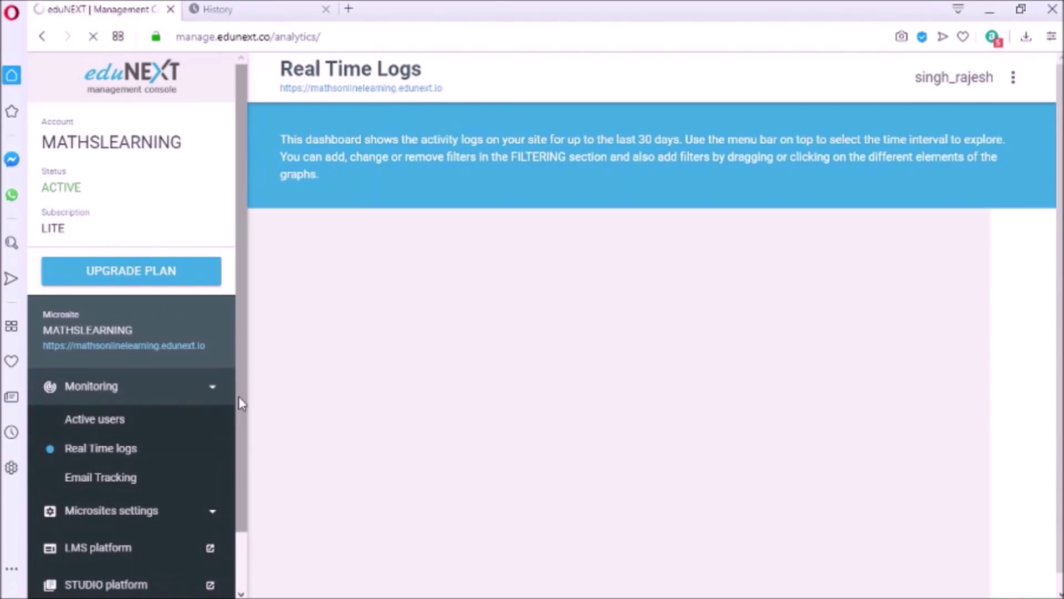
drag(243, 403, 242, 479)
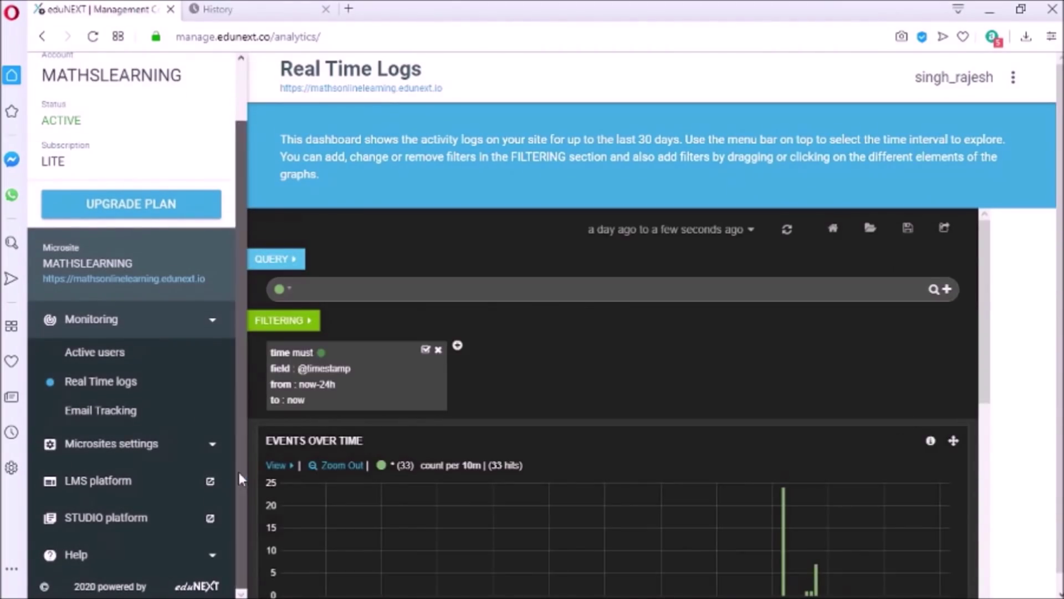
click(139, 422)
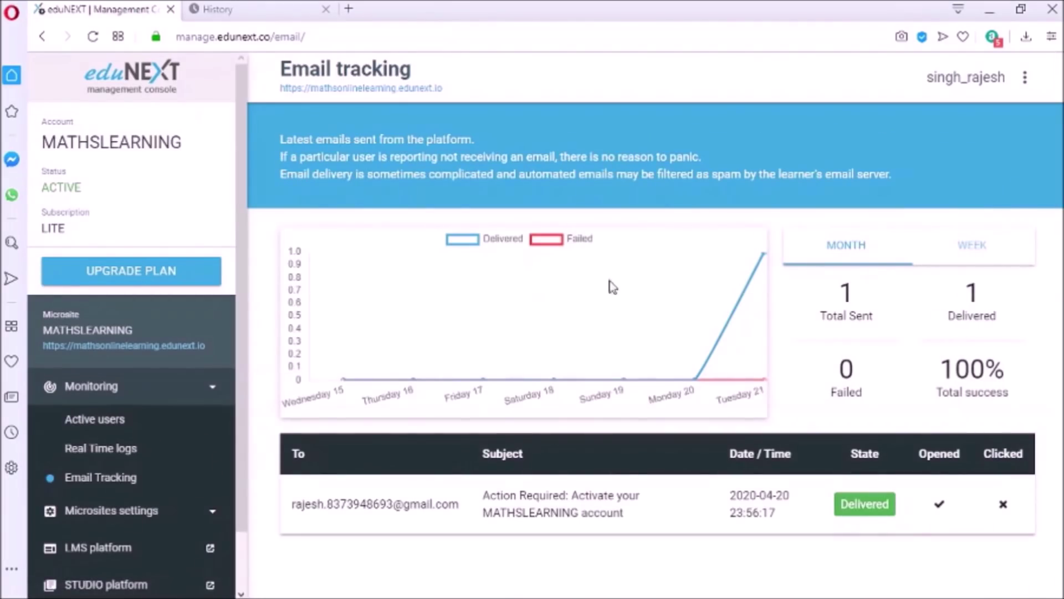
scroll(91, 430, down, 1)
In General microsite settings, change the site name to MATHS LEARNING
click(96, 443)
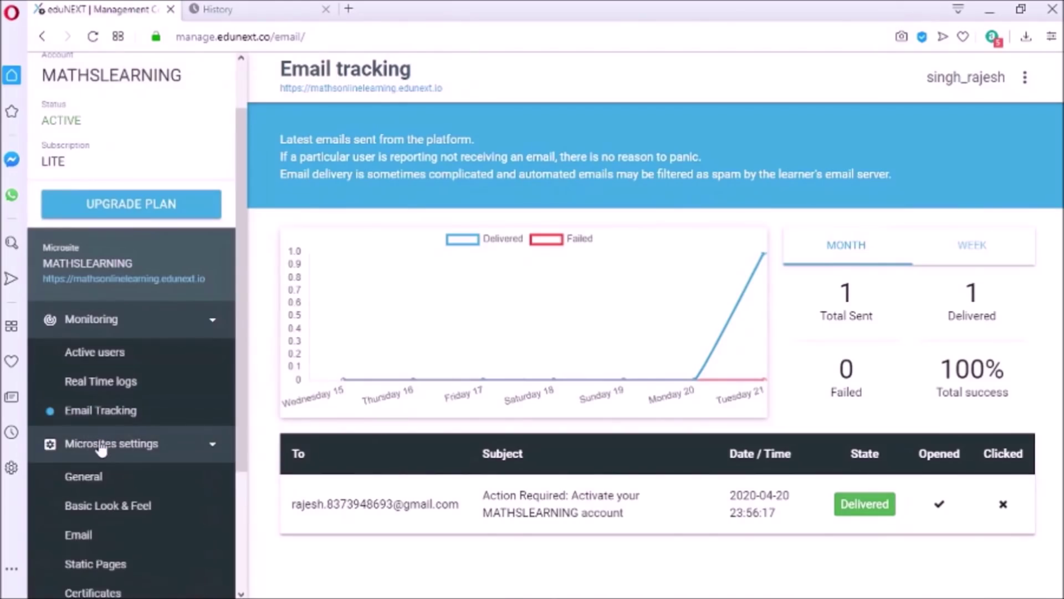
click(101, 471)
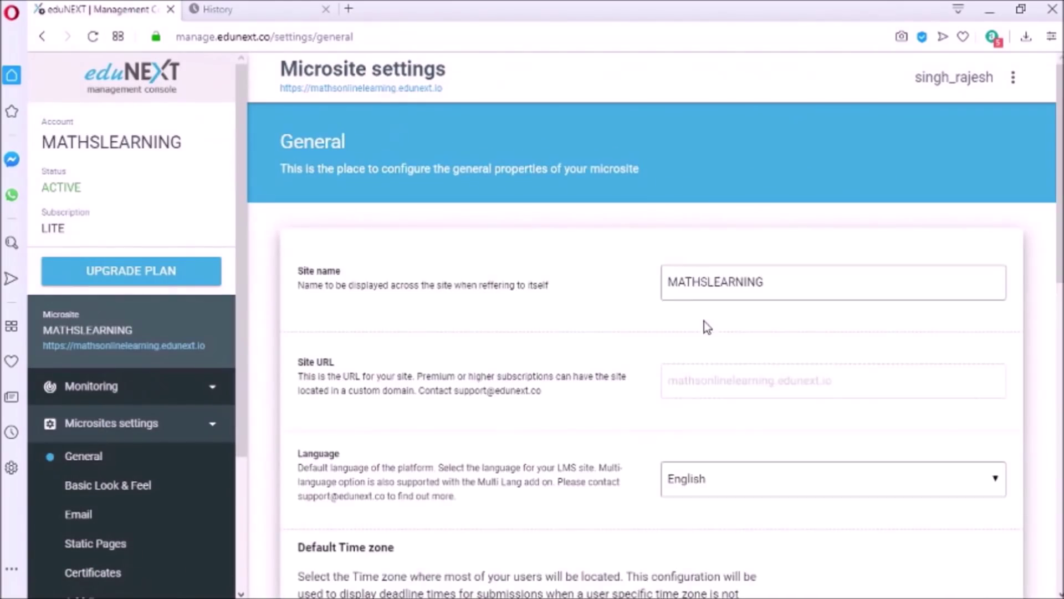
scroll(1047, 199, down, 2)
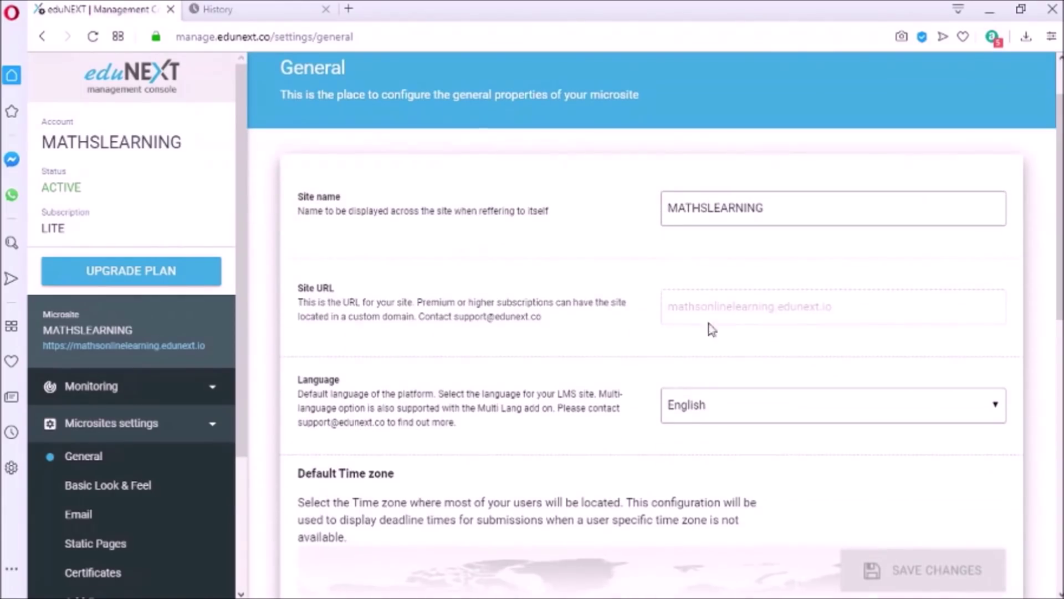
click(710, 212)
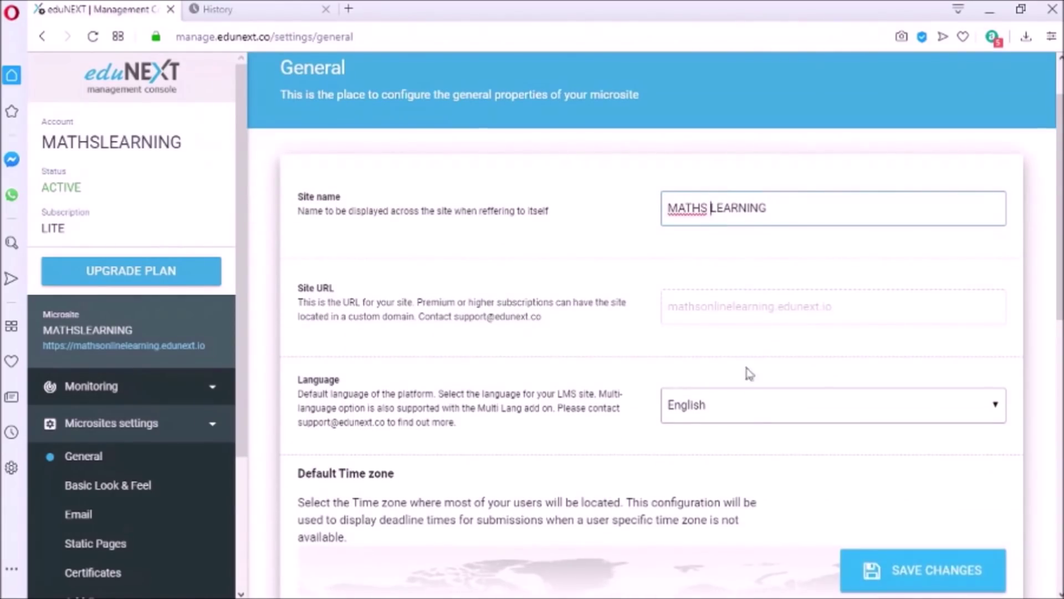
scroll(1042, 276, down, 6)
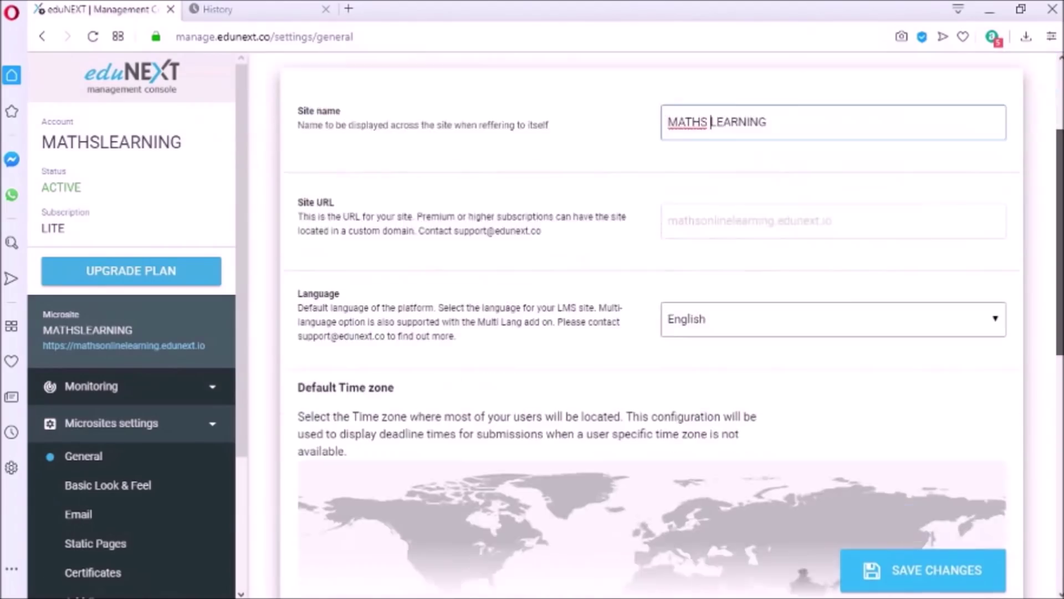
Set the time zone to Asia/Kolkata via India on the map and save
click(811, 382)
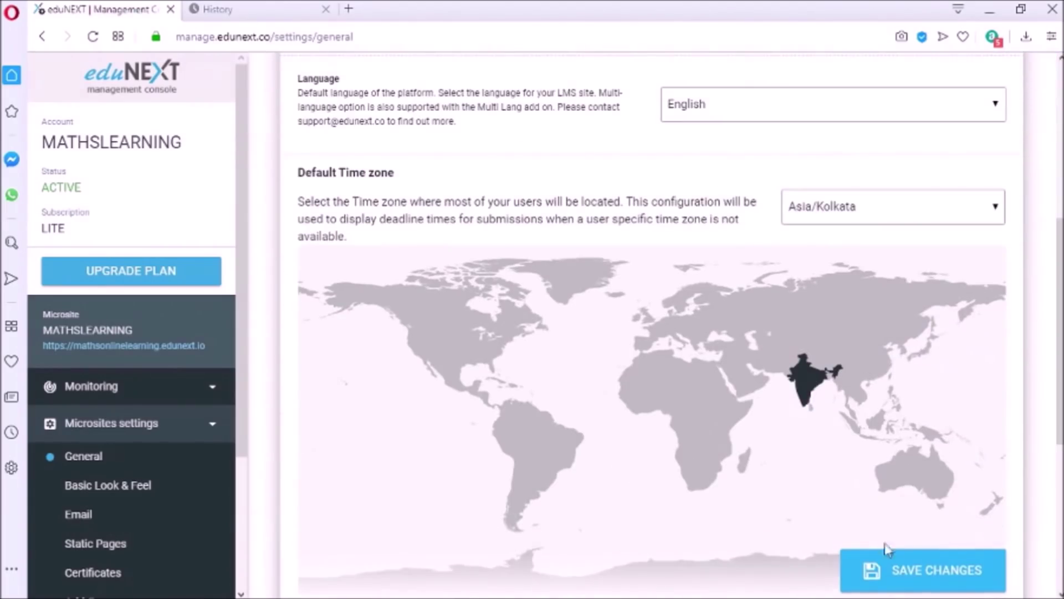
click(897, 571)
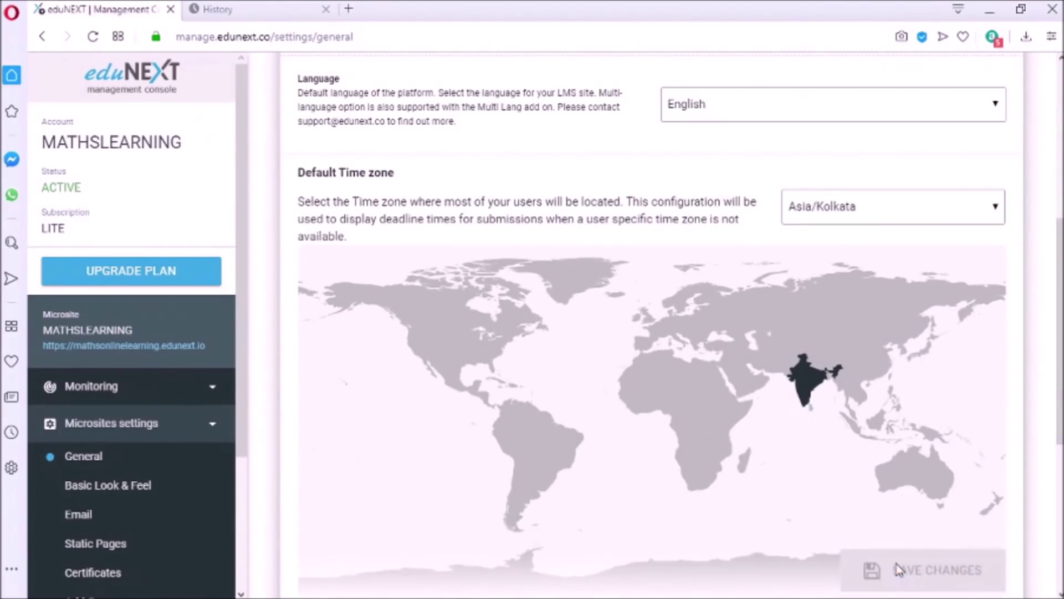
click(123, 494)
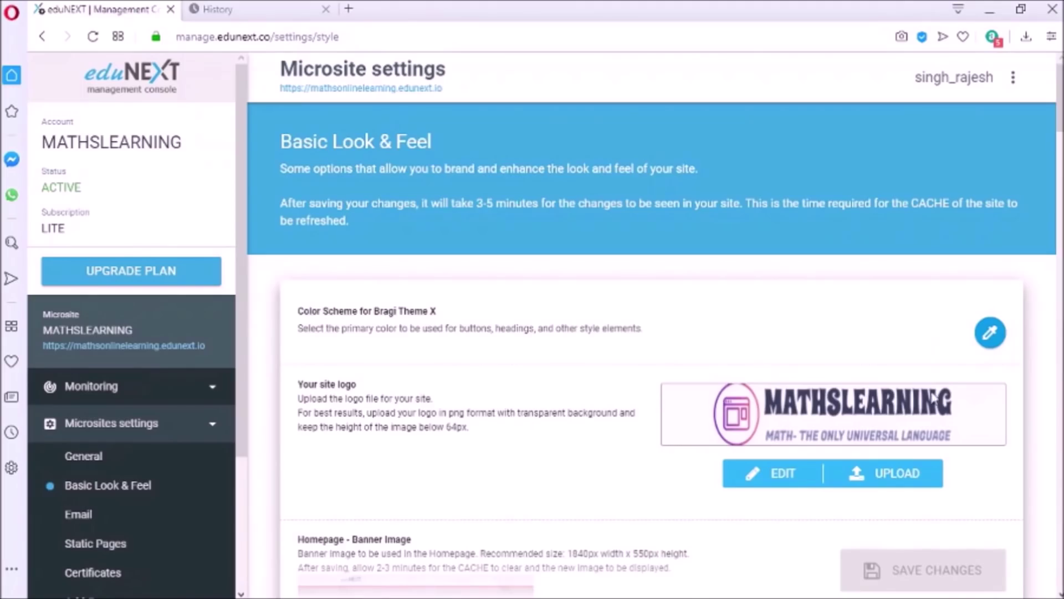
Set the primary colour to purple and browse for a new homepage banner image
click(990, 332)
click(872, 318)
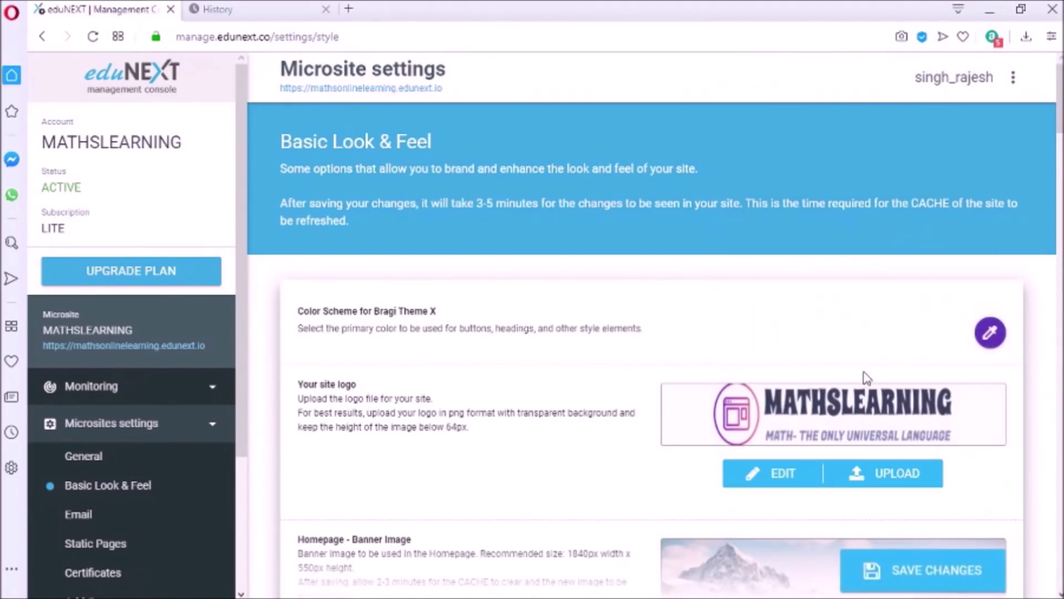
scroll(863, 271, down, 6)
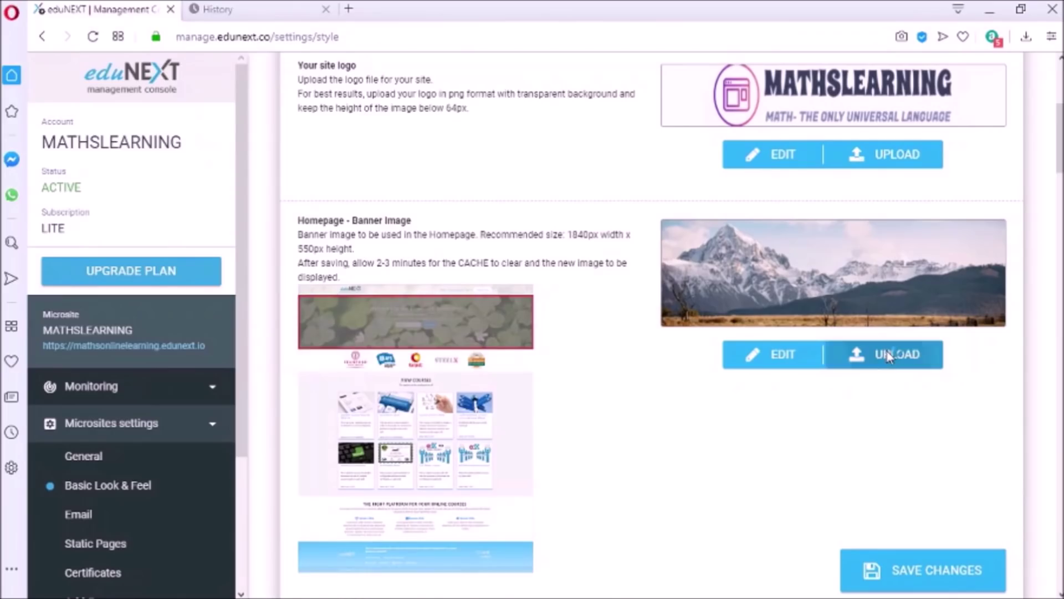
click(889, 356)
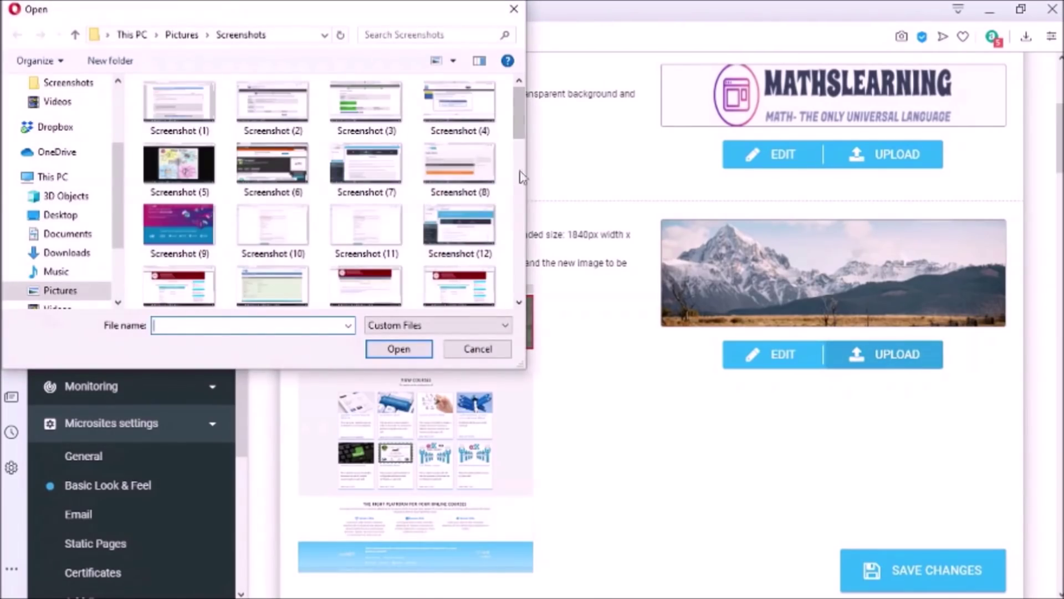
drag(520, 113, 519, 142)
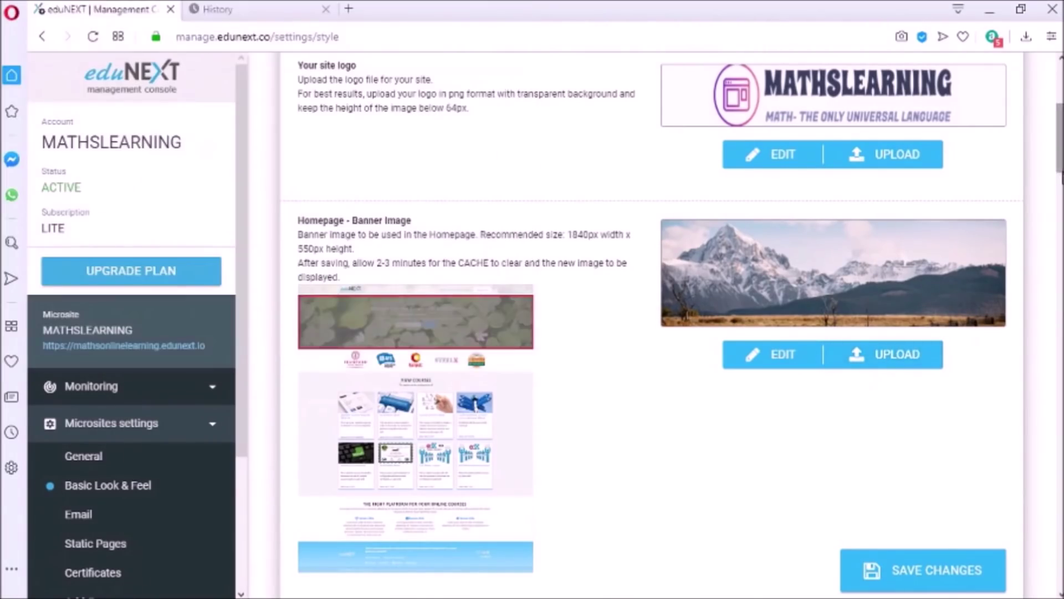
scroll(654, 310, down, 8)
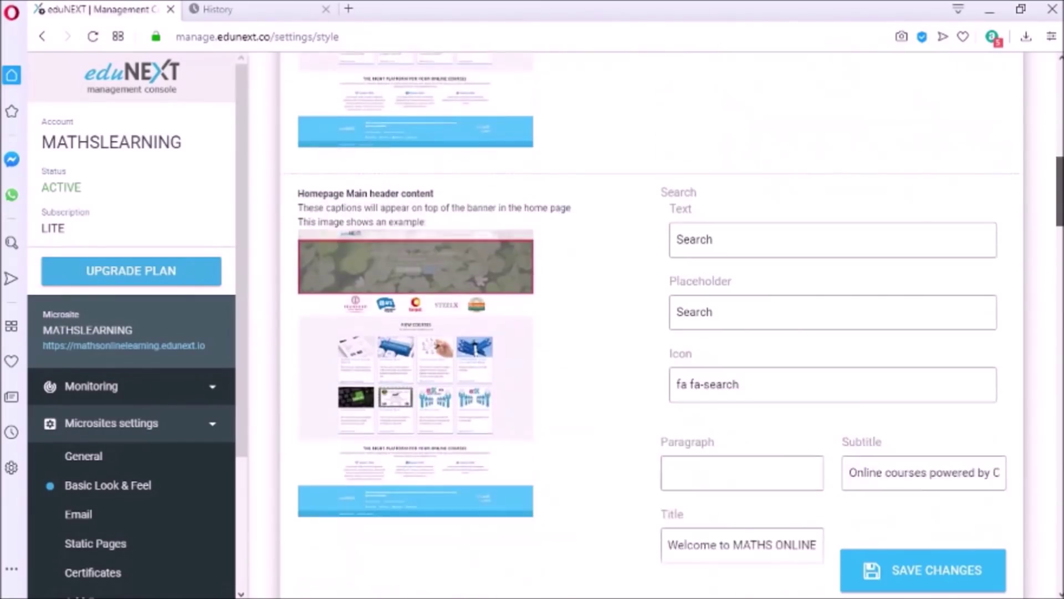
scroll(842, 193, down, 1)
scroll(1013, 376, down, 5)
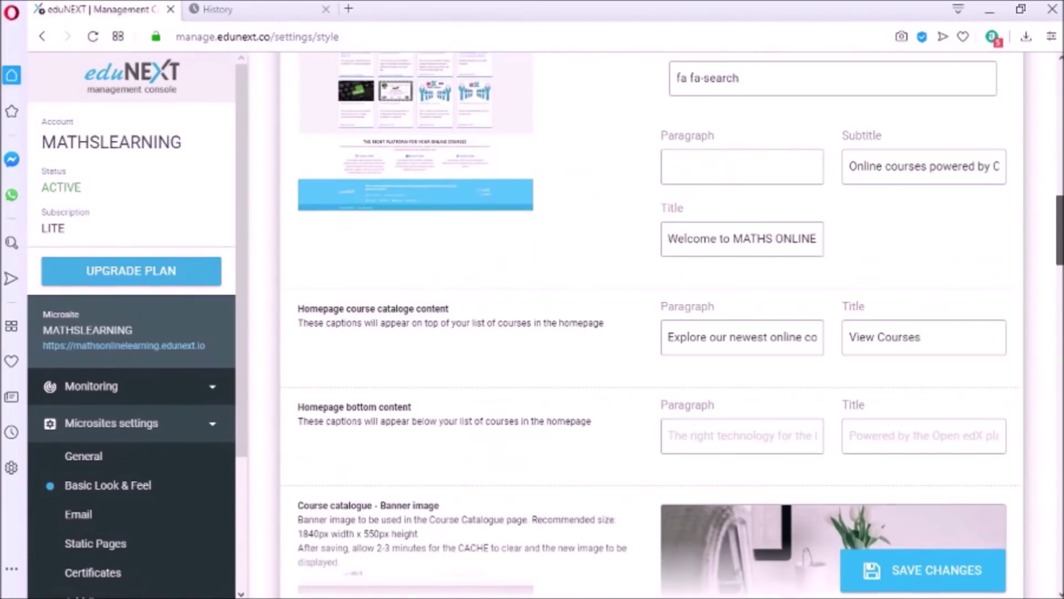
Check the subtitle text and look at the footer logo chooser without uploading
click(973, 166)
key(Right)
key(Right)
key(Right)
key(Right)
key(Right)
key(Right)
key(Right)
key(Right)
key(Right)
key(Right)
key(Right)
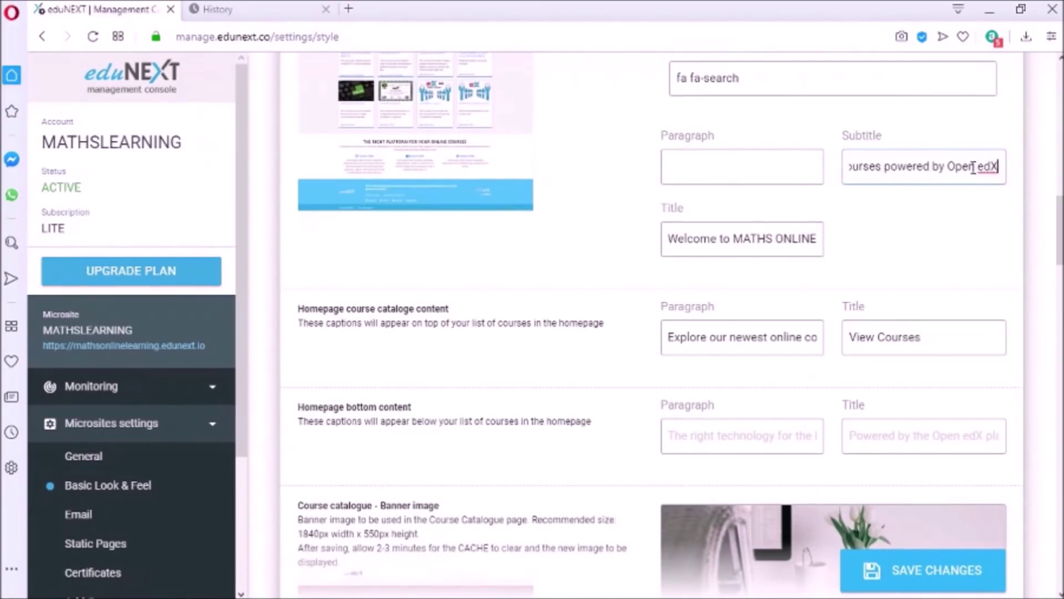
scroll(777, 236, down, 12)
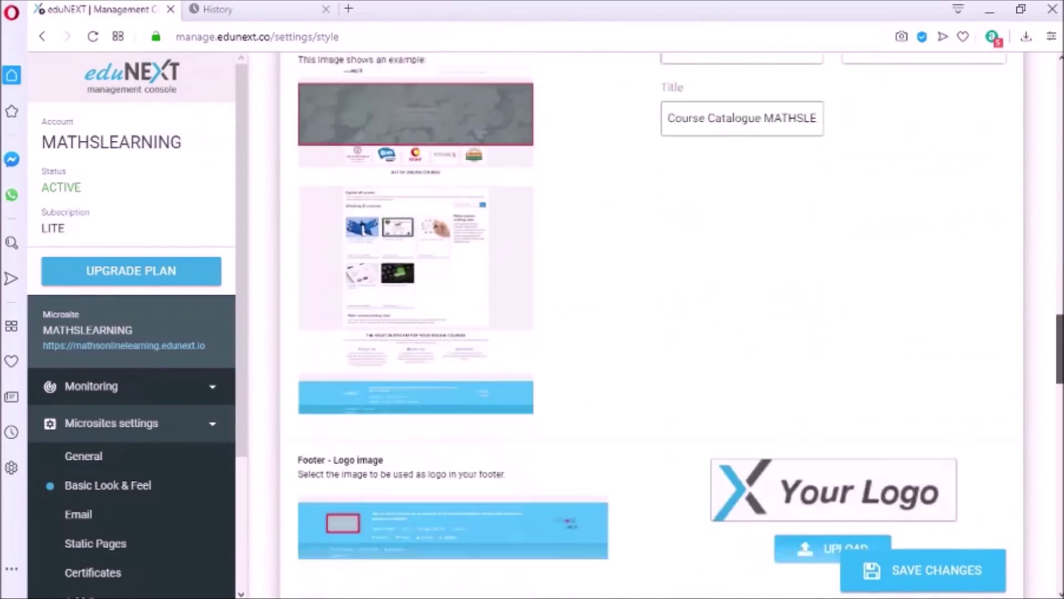
click(828, 315)
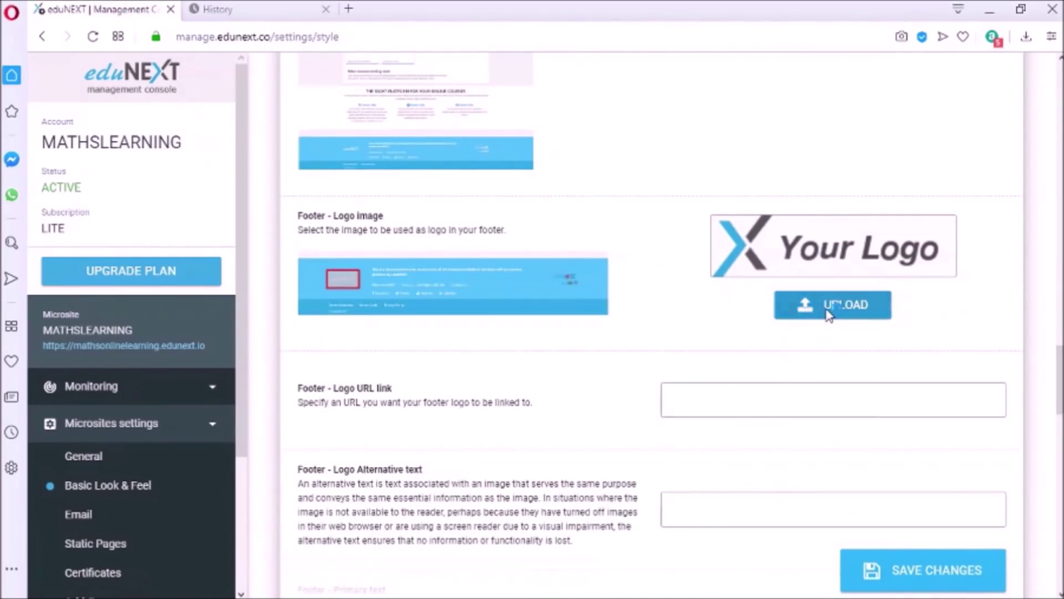
click(514, 9)
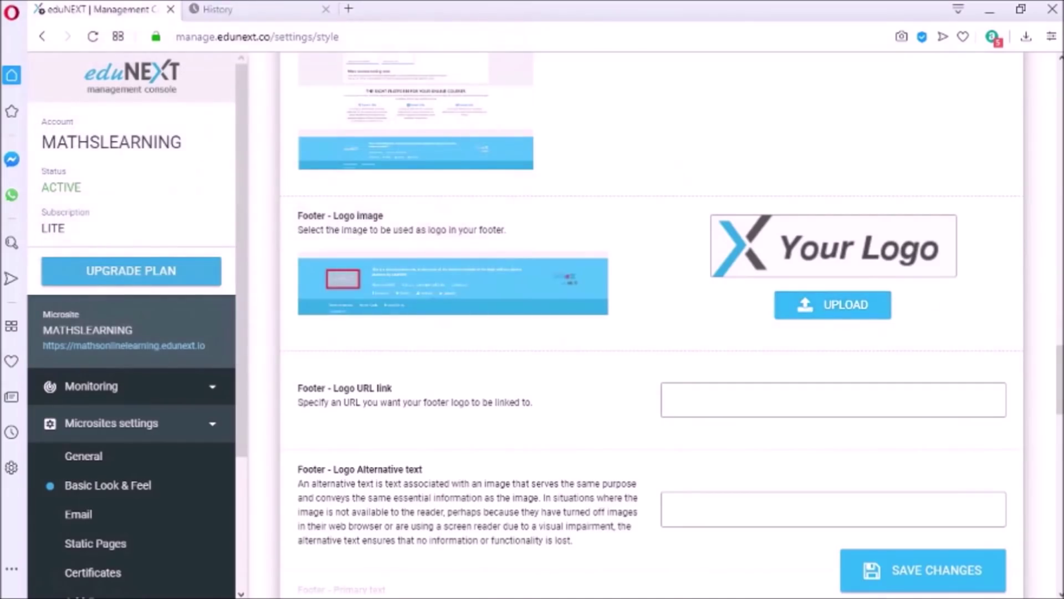
scroll(818, 261, down, 7)
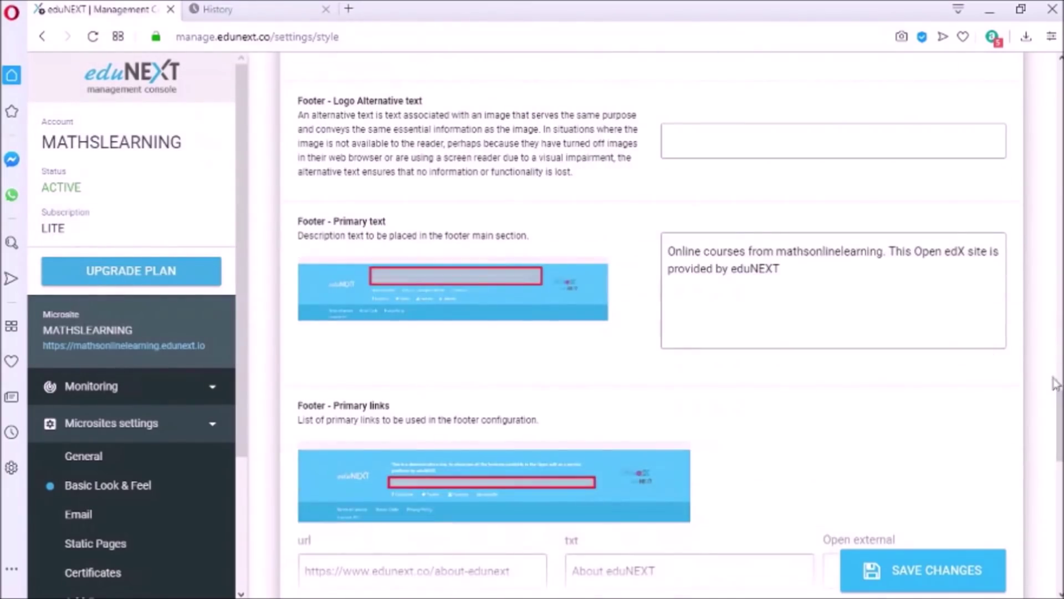
scroll(1055, 382, down, 20)
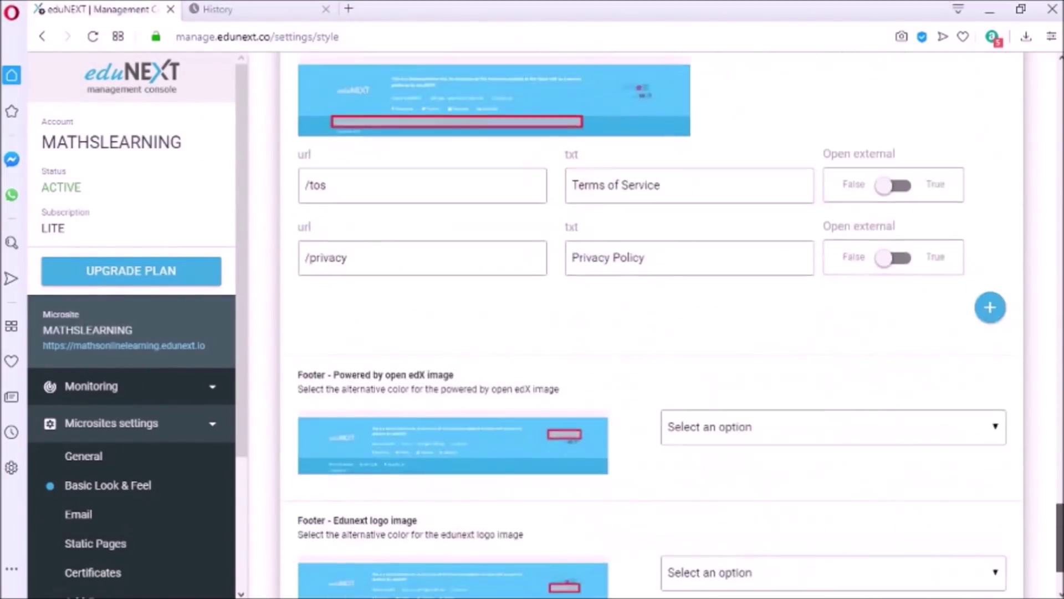
scroll(1055, 382, down, 3)
Save the Basic Look & Feel settings
click(974, 564)
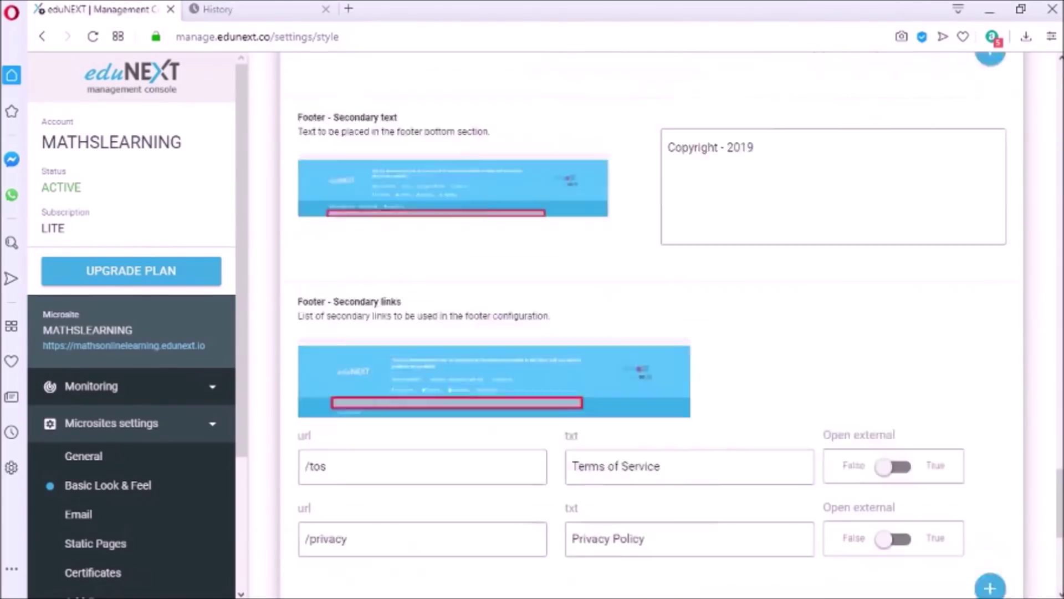
scroll(816, 303, up, 1)
scroll(665, 333, down, 4)
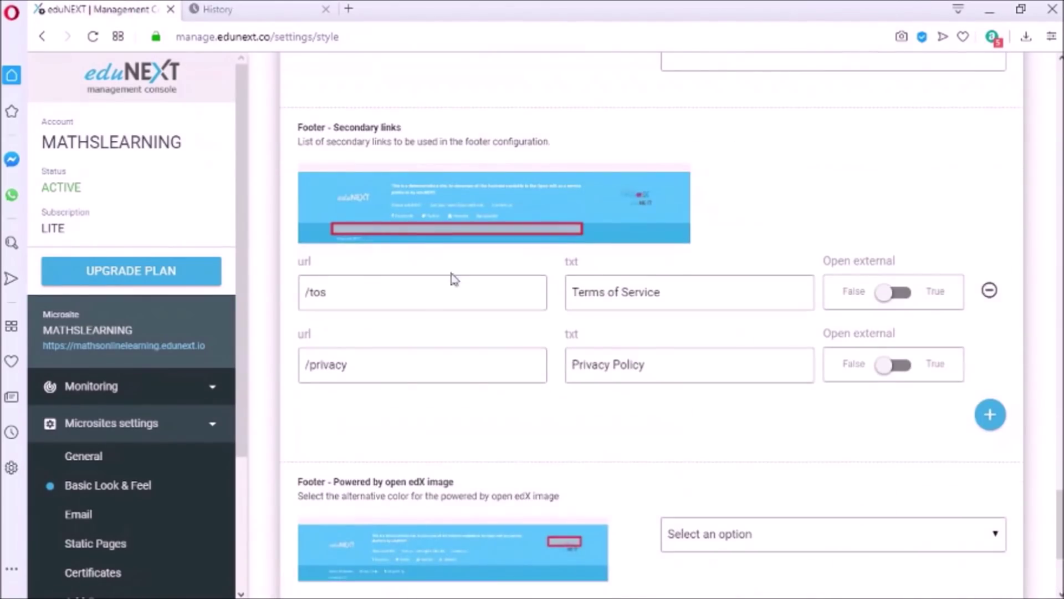
scroll(929, 401, down, 3)
click(903, 557)
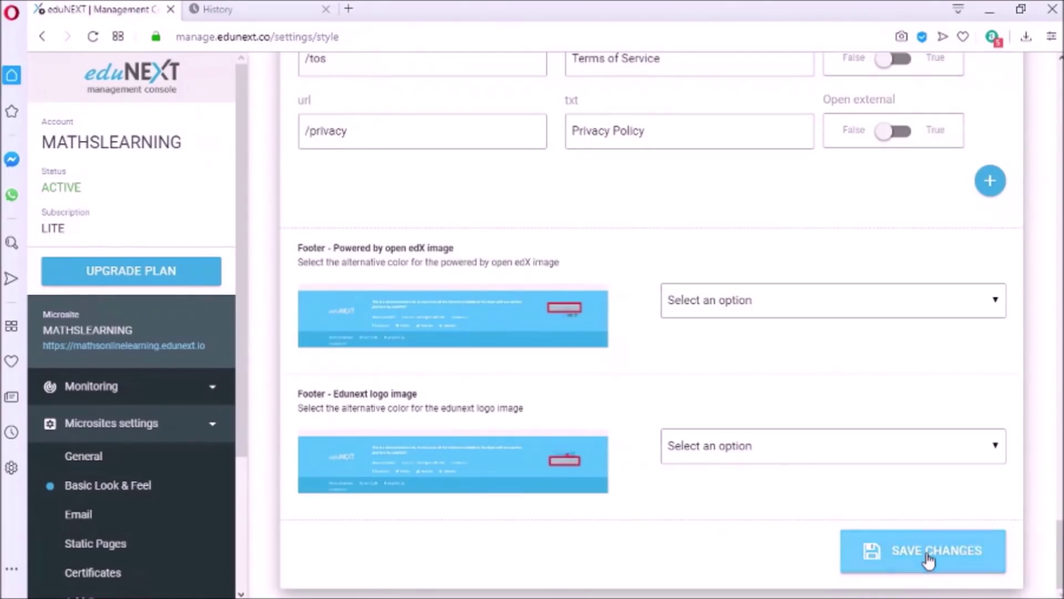
click(930, 557)
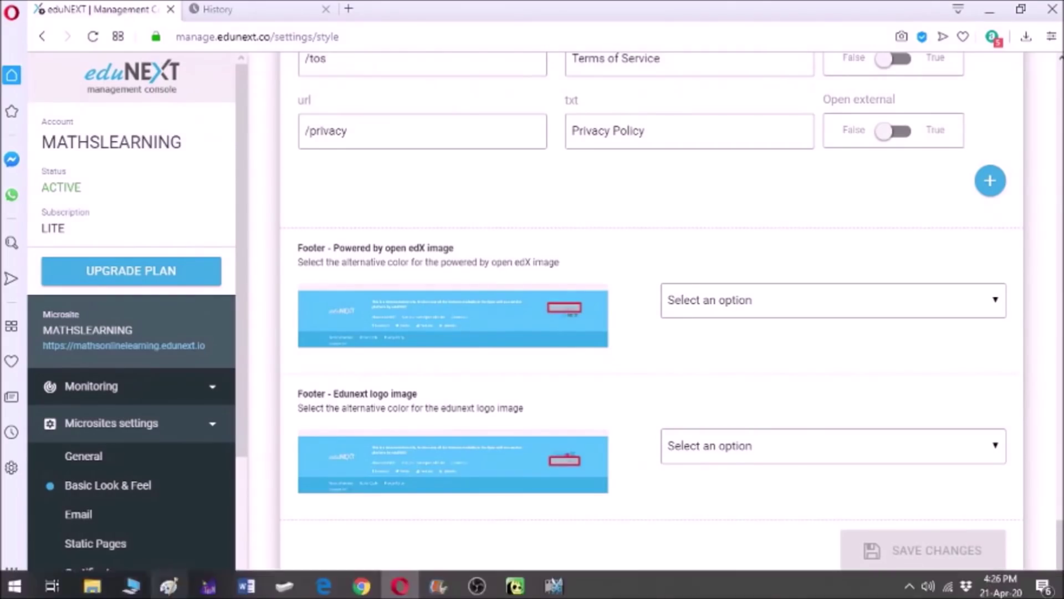
Look over the Email and Static Pages settings, then launch the LMS at mathsonlinelearning.edunext.io
click(79, 515)
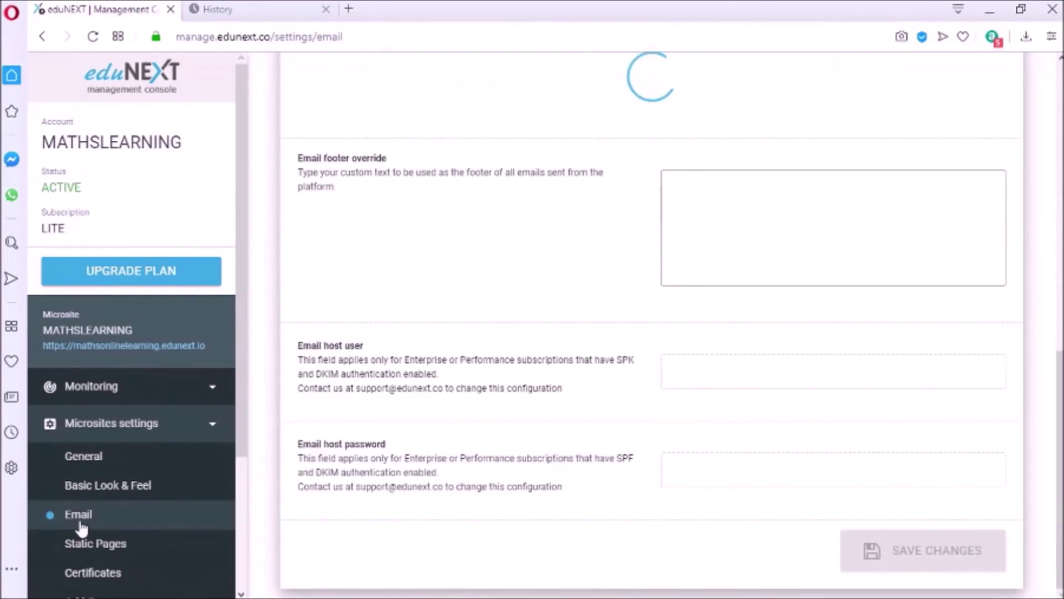
scroll(92, 443, down, 2)
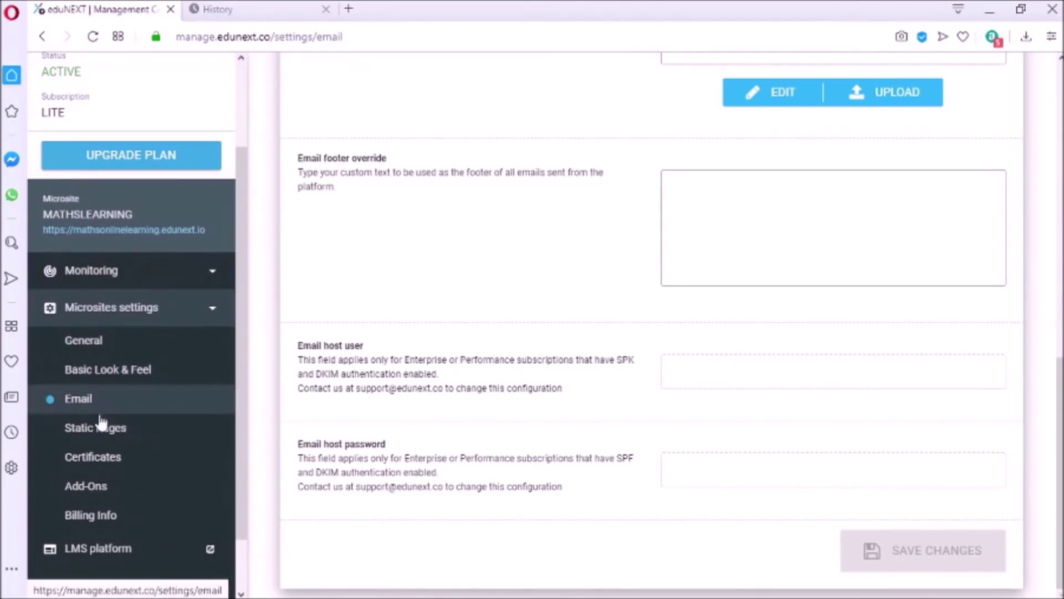
click(102, 426)
scroll(244, 361, down, 1)
scroll(244, 361, down, 1)
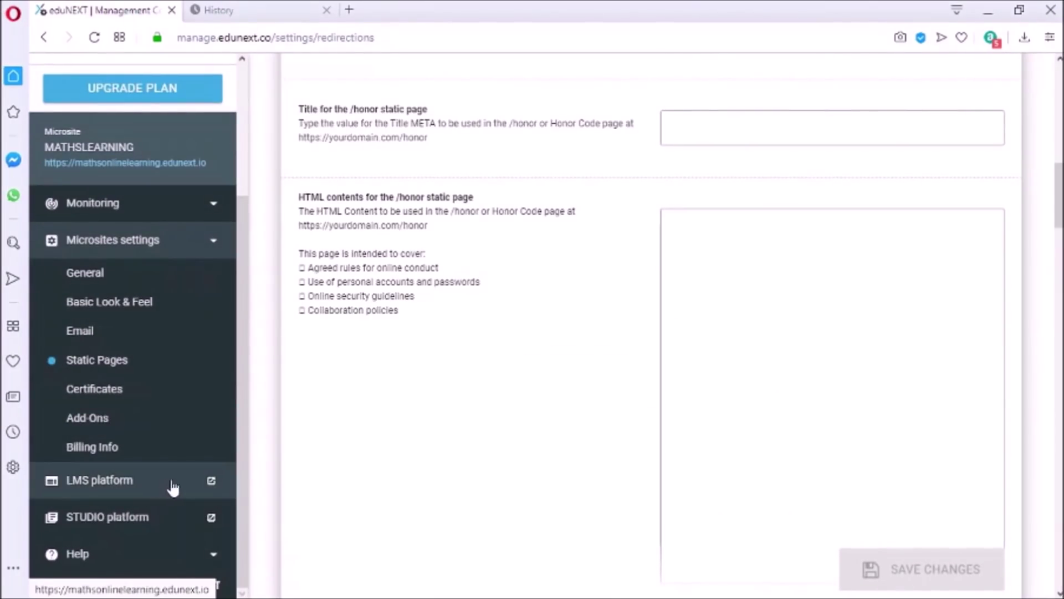
click(211, 481)
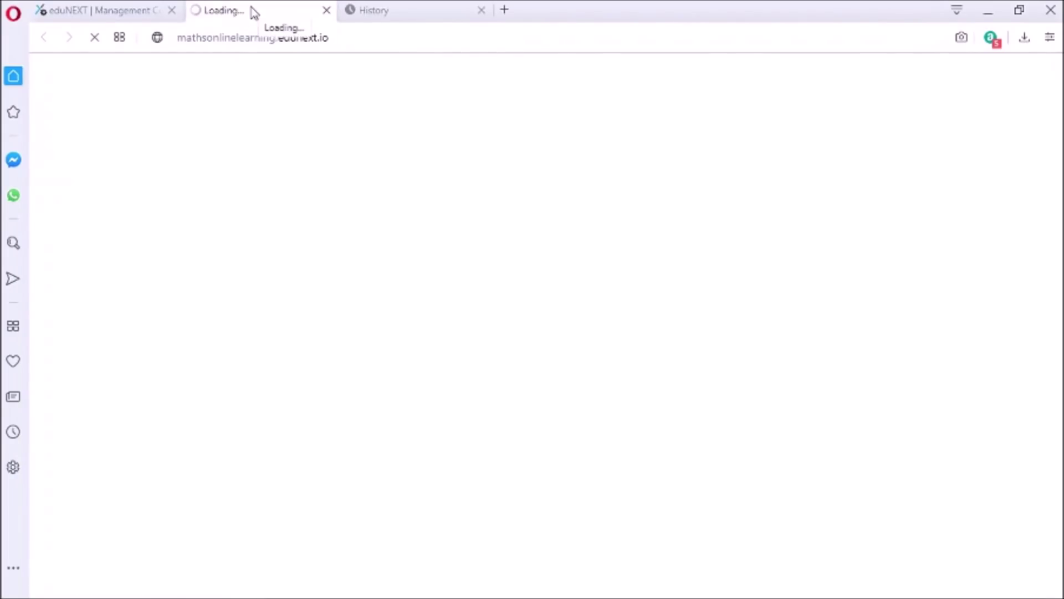
Close the History tab and scroll through the homepage View Courses cards
click(482, 11)
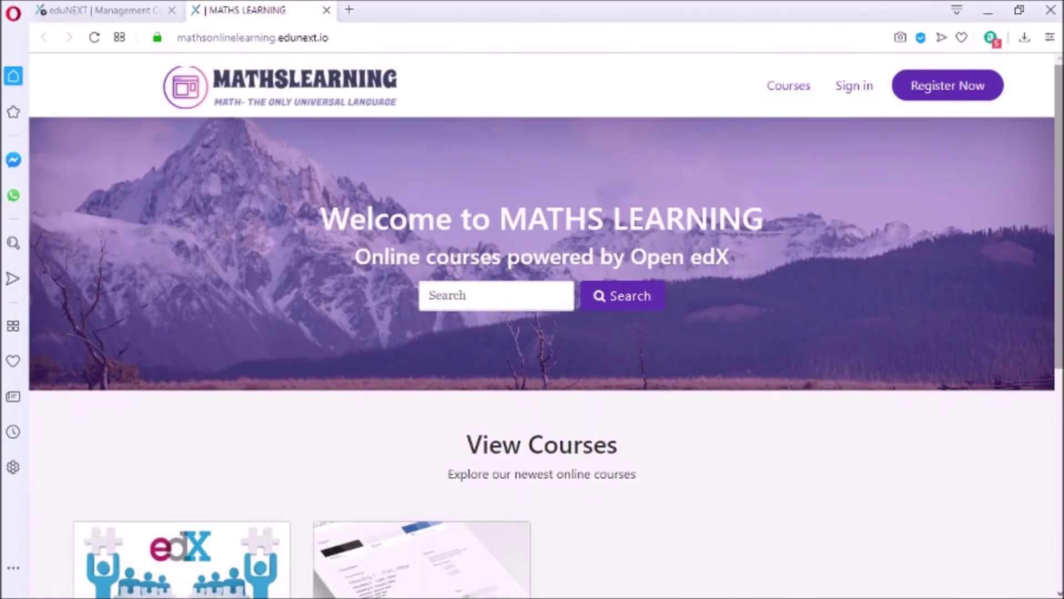
scroll(879, 340, down, 4)
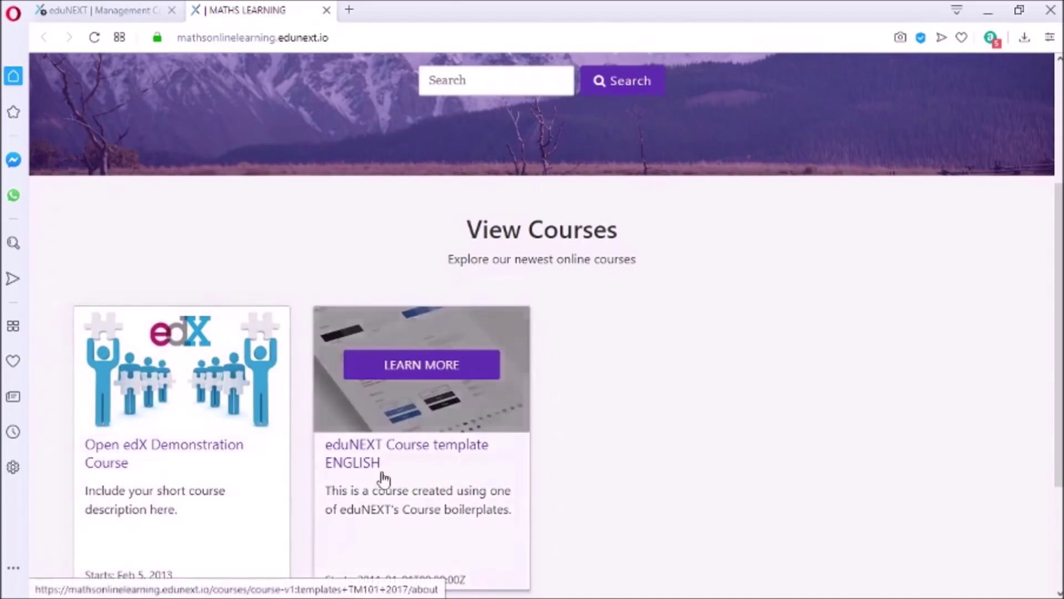
scroll(986, 360, down, 3)
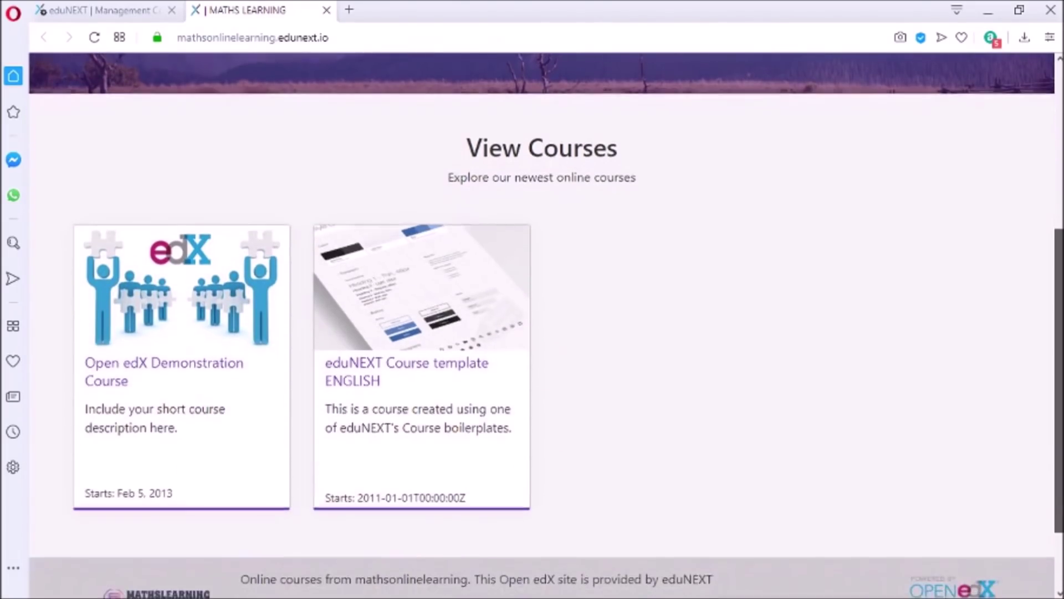
scroll(987, 360, up, 2)
scroll(545, 324, up, 5)
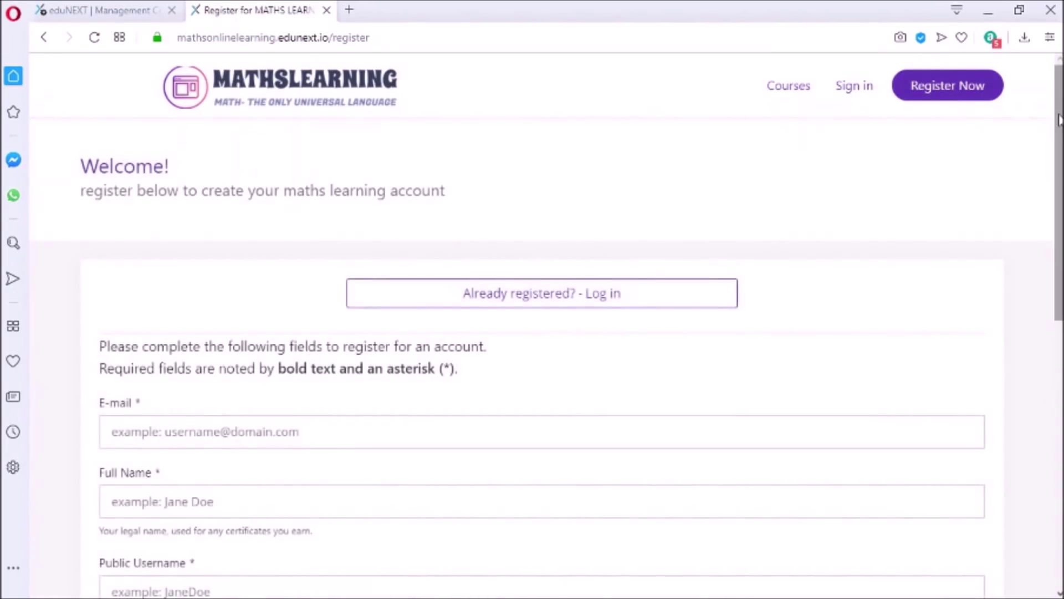
Scroll through the registration form, then fill the login form with the saved e-mail
scroll(1058, 119, down, 3)
scroll(1058, 250, down, 3)
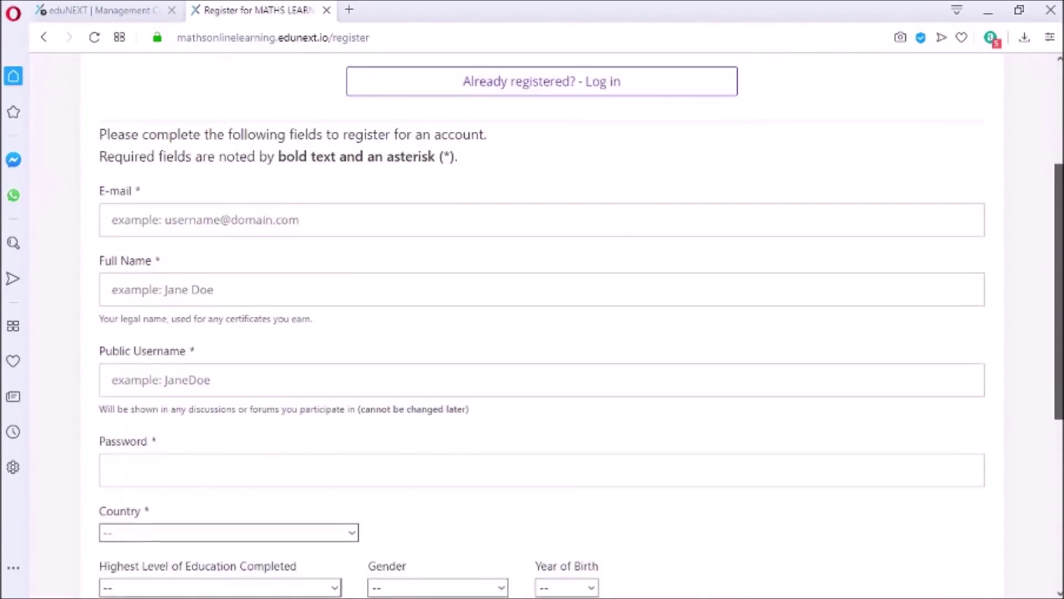
scroll(1058, 251, up, 3)
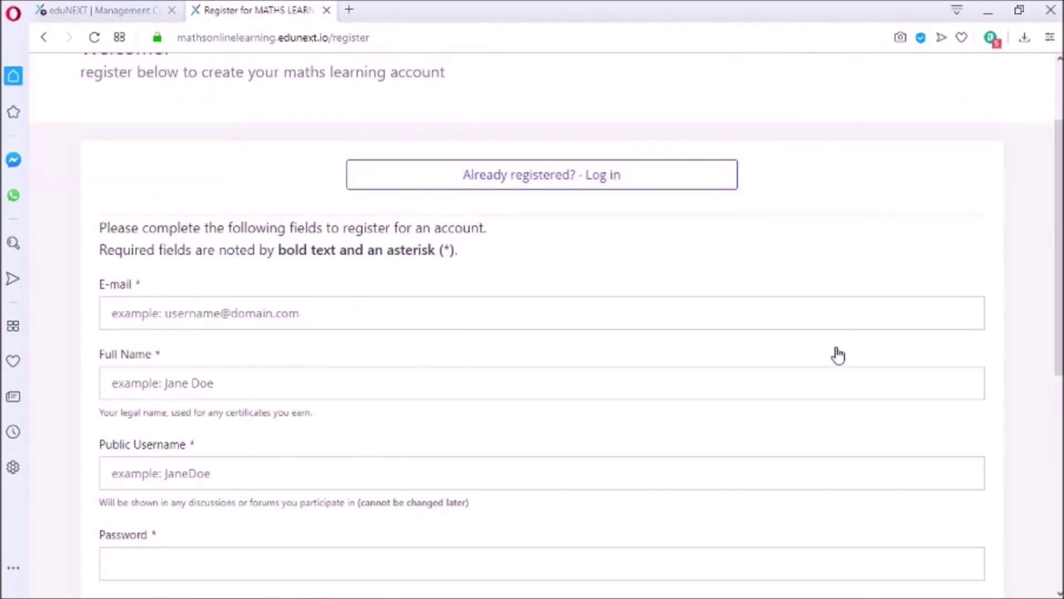
scroll(1059, 250, down, 3)
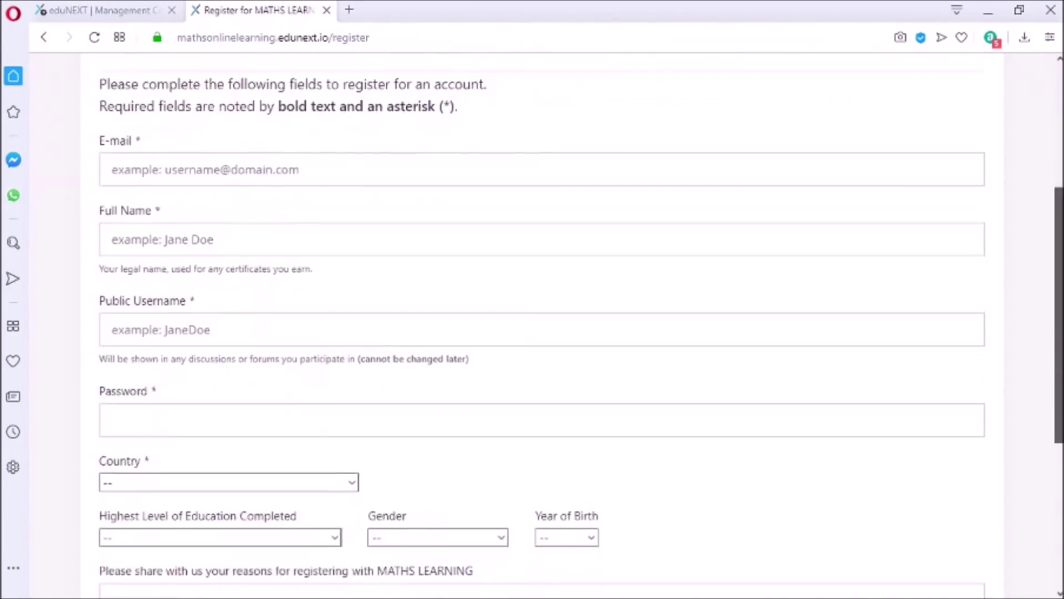
scroll(532, 330, down, 5)
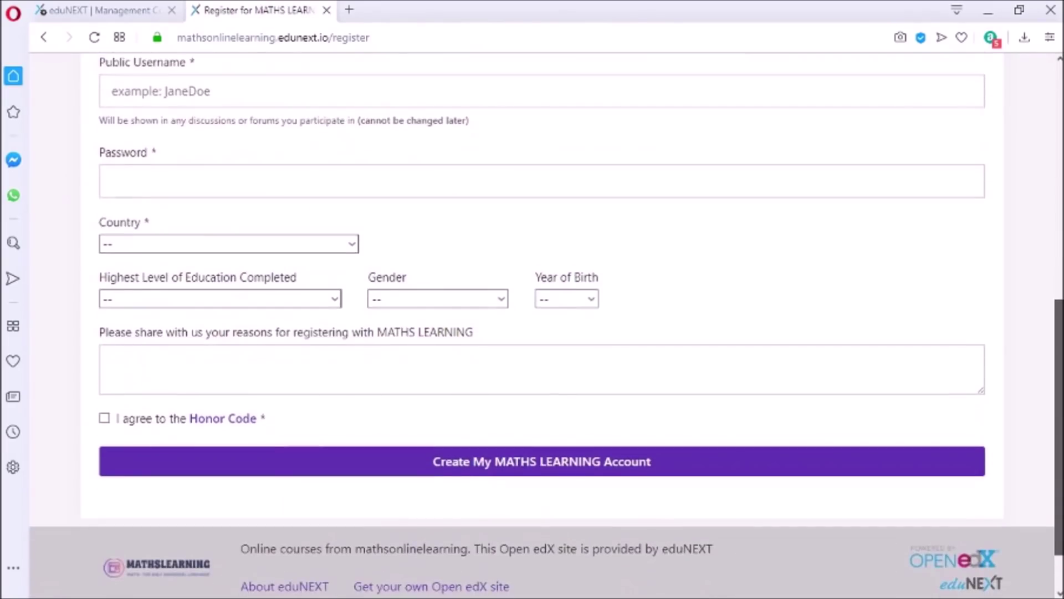
scroll(532, 326, up, 10)
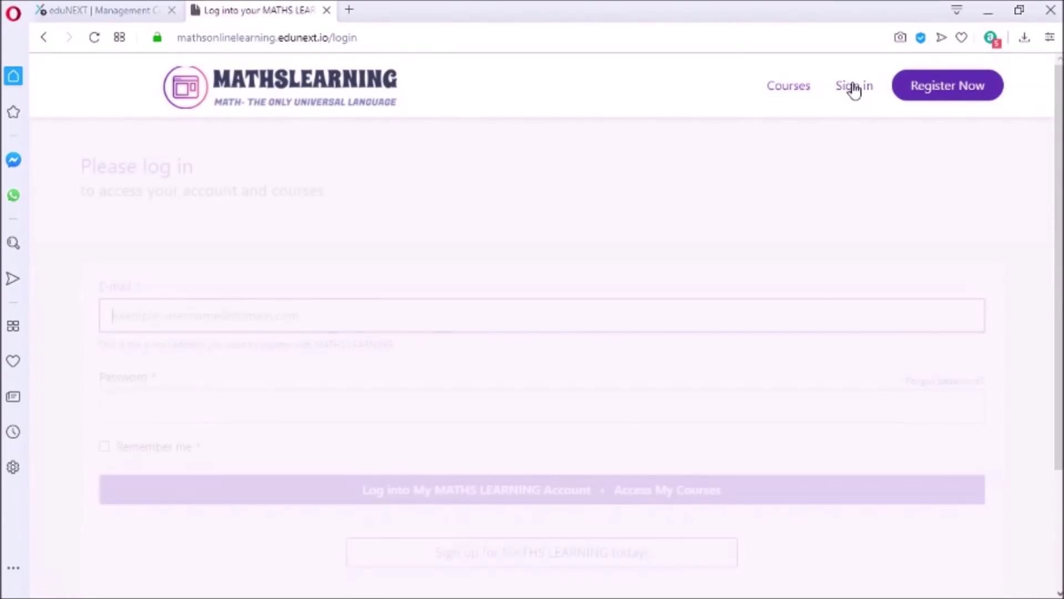
click(606, 309)
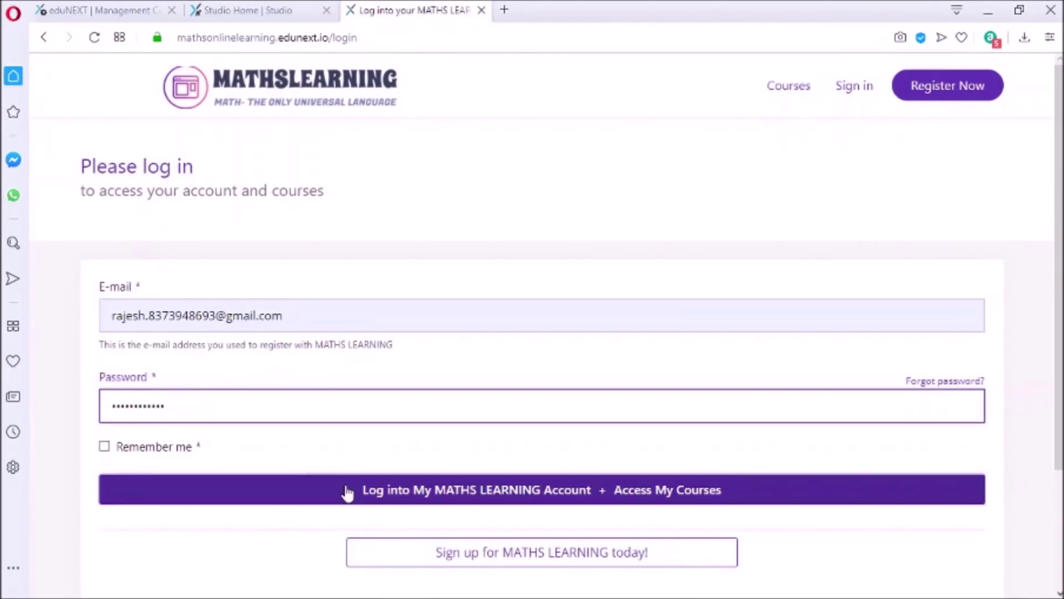
Log into the MATHS LEARNING account and browse the empty Explore Courses catalogue
click(363, 493)
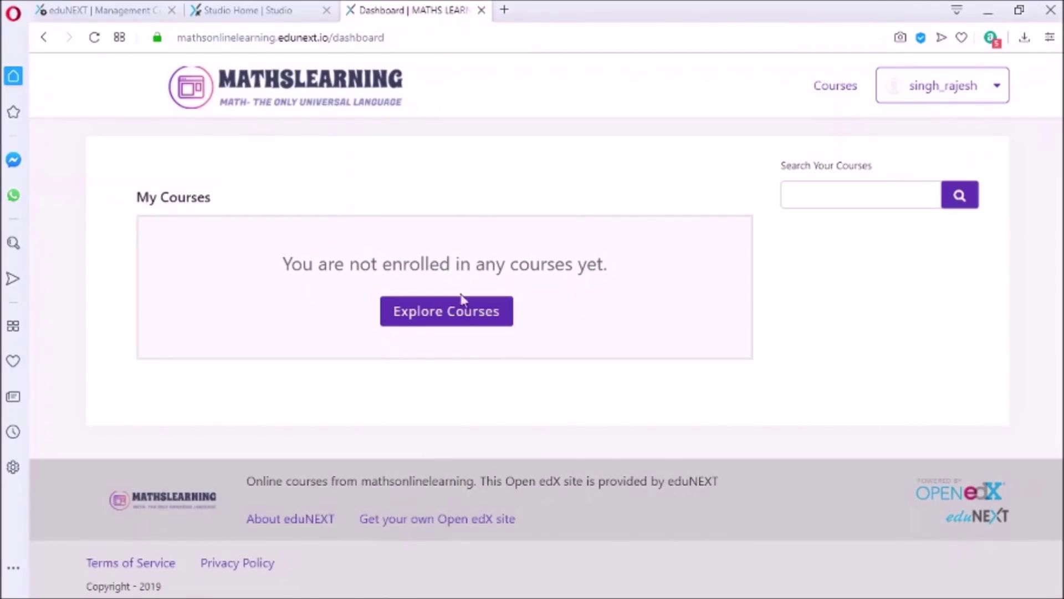
click(464, 313)
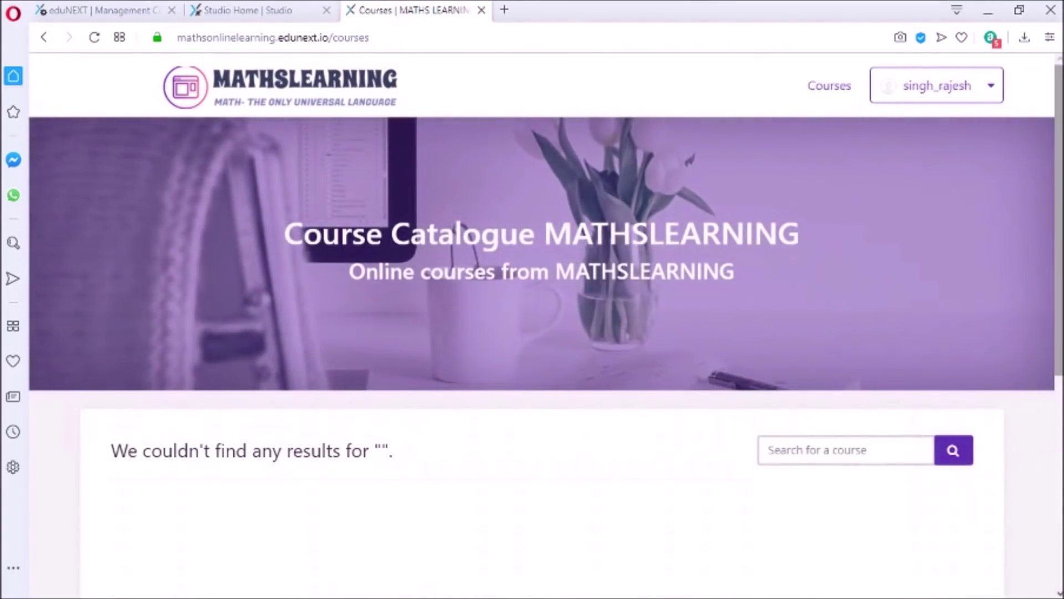
scroll(479, 292, down, 3)
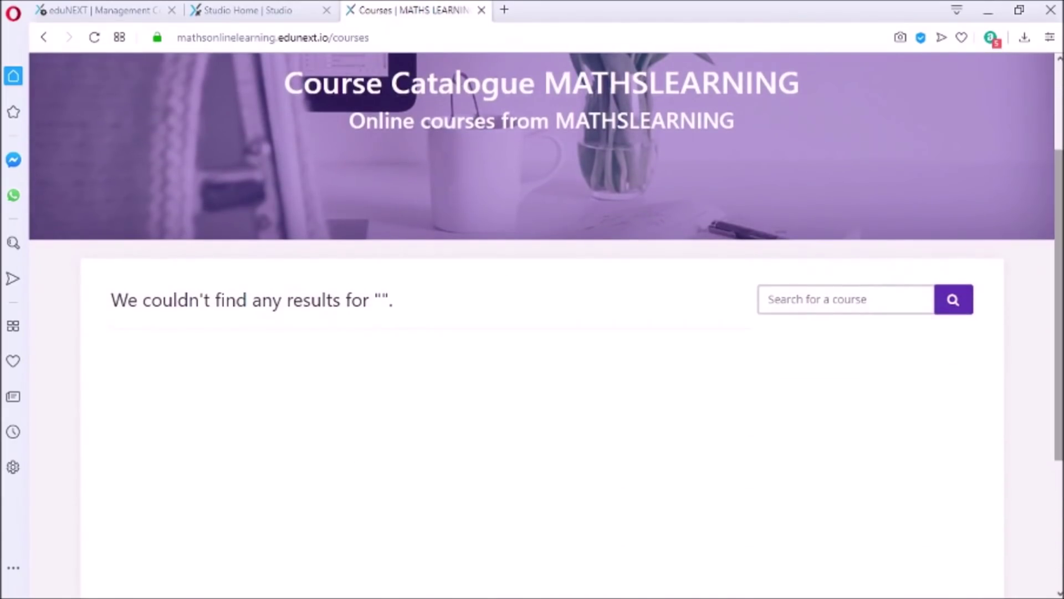
scroll(1059, 305, down, 2)
scroll(1056, 222, up, 5)
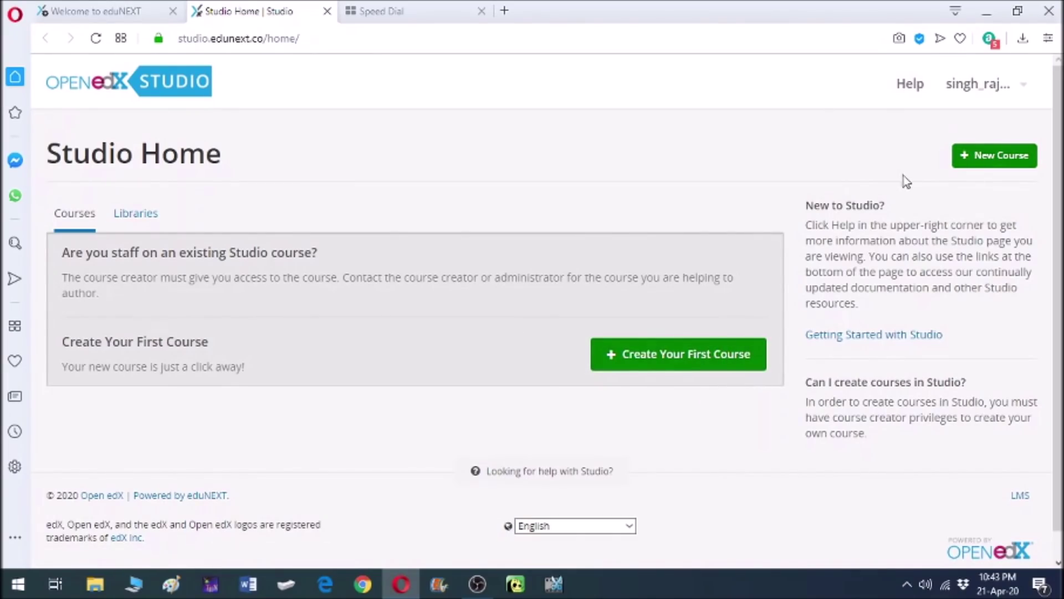
Scroll the Studio Home page offering to create the first course
scroll(548, 307, down, 1)
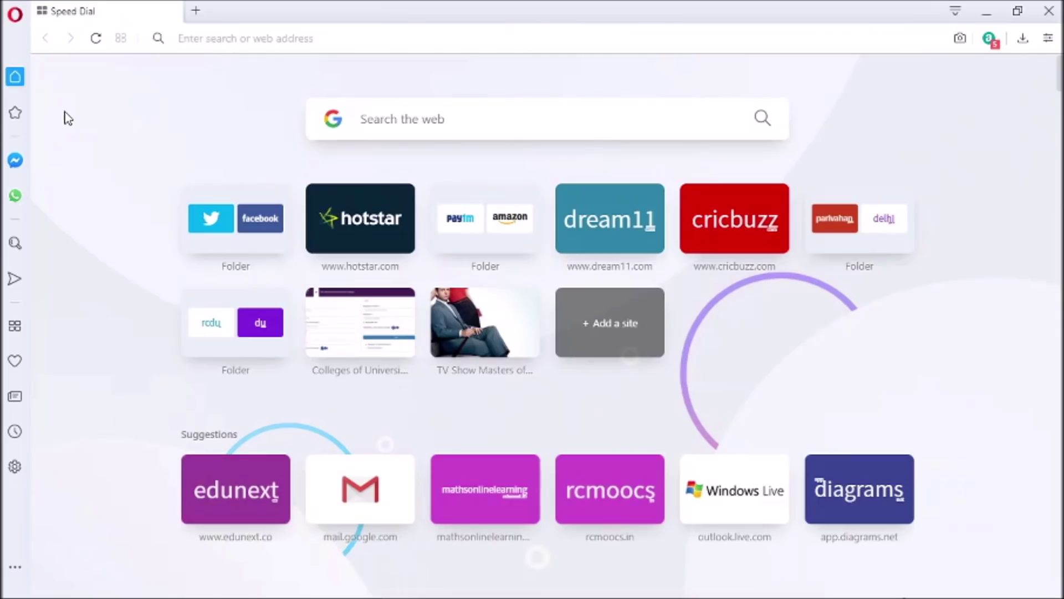
Go to rcmoocs.in and scroll the Ramanujan College Open MOOC course listing
click(194, 38)
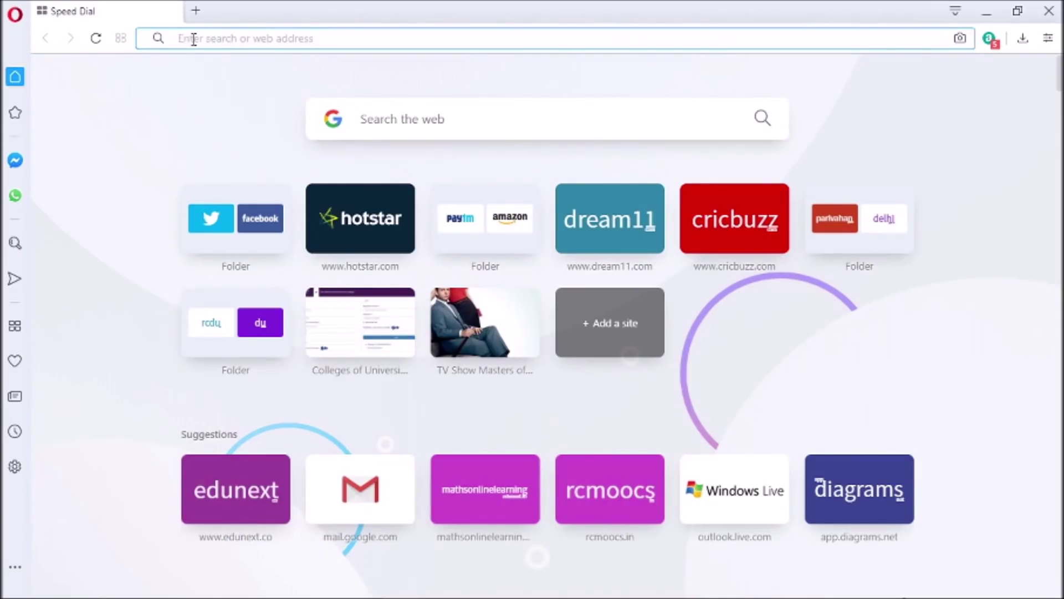
text(rcmooc)
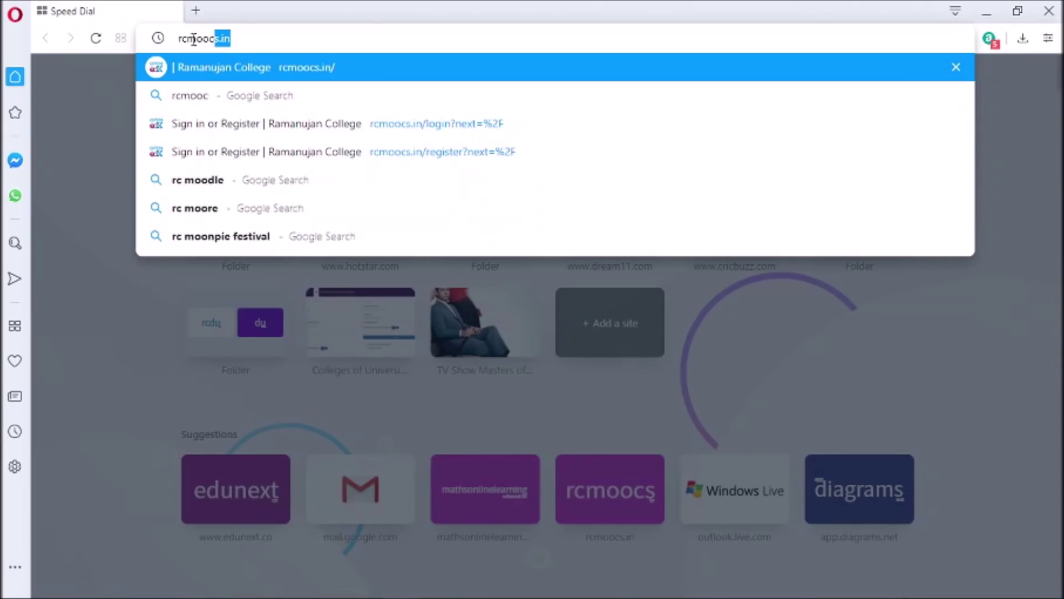
key(BackSpace)
text(.in)
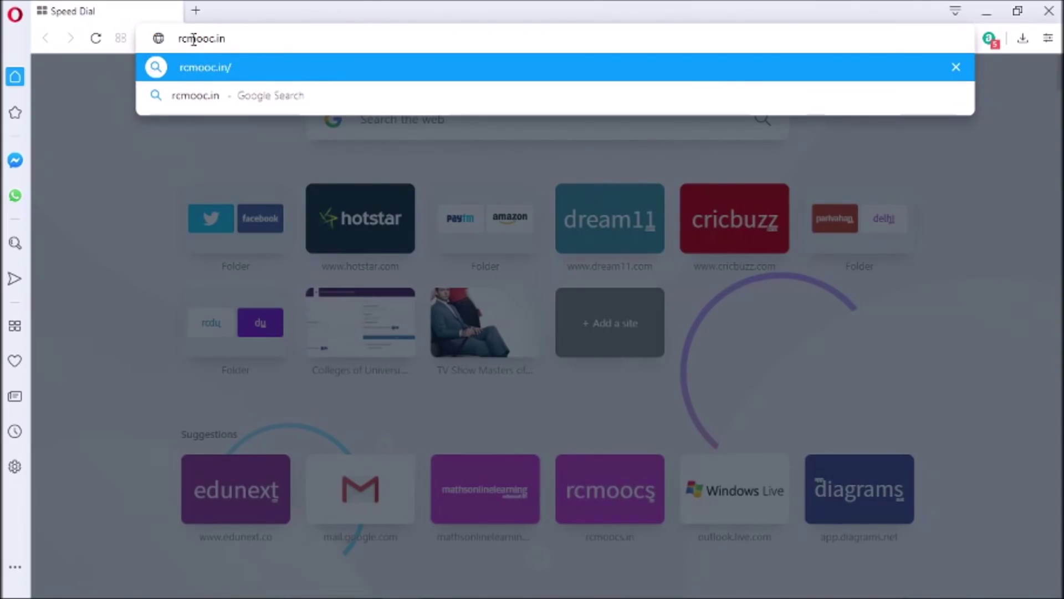
text(s)
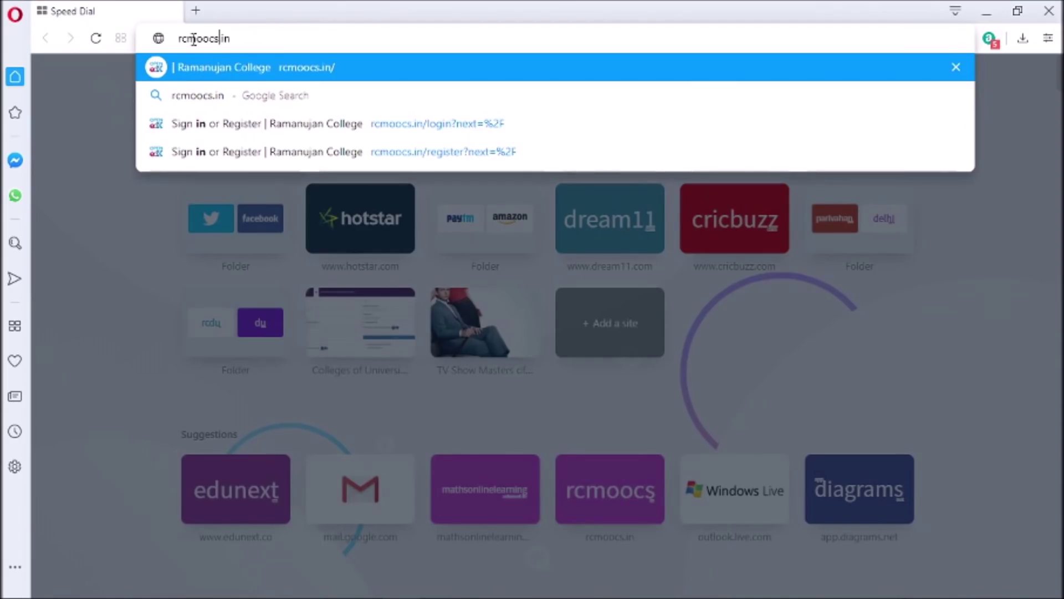
click(229, 65)
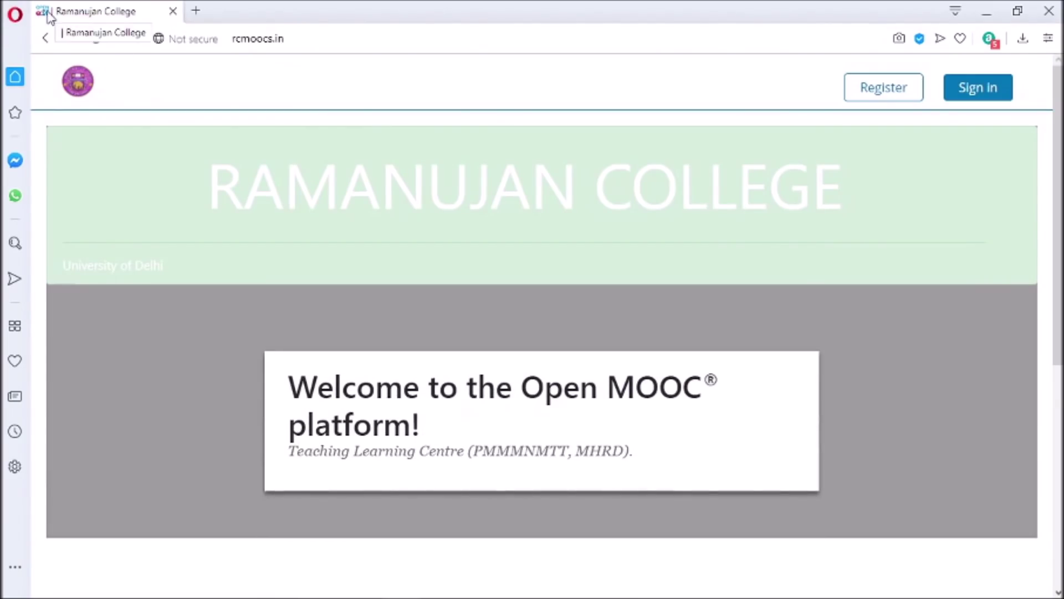
drag(1056, 216, 1057, 437)
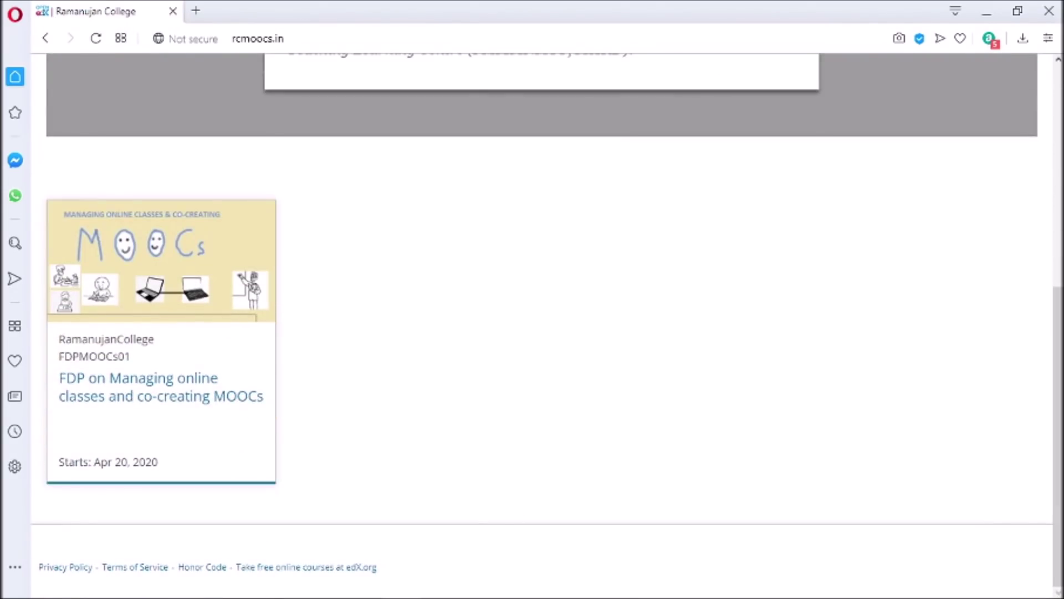
scroll(1057, 371, up, 2)
scroll(1056, 372, up, 5)
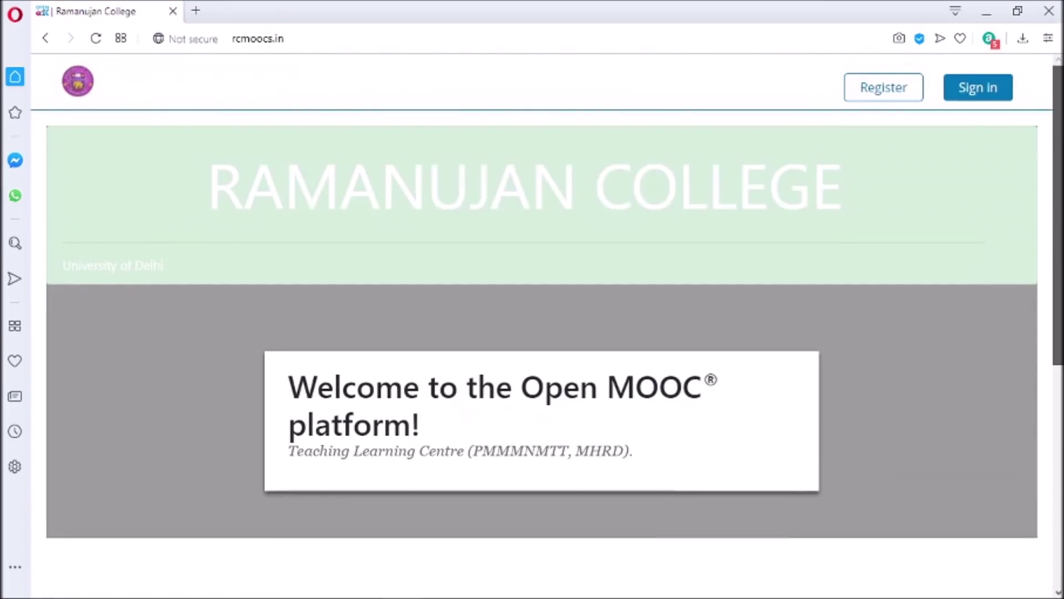